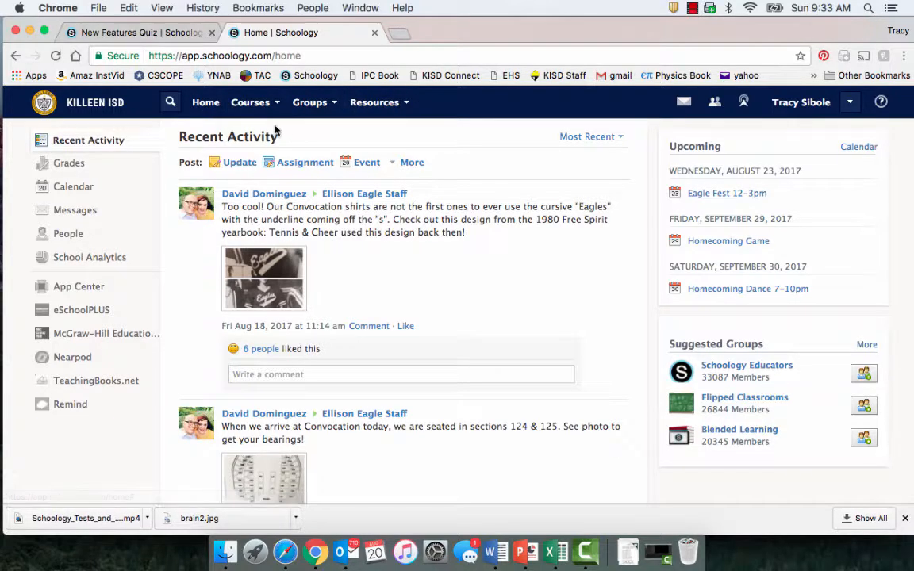
# Step: Open the course EHS IPC Dev Course: Section 1 and start a new test/quiz named Quiz 2
pyautogui.click(251, 108)
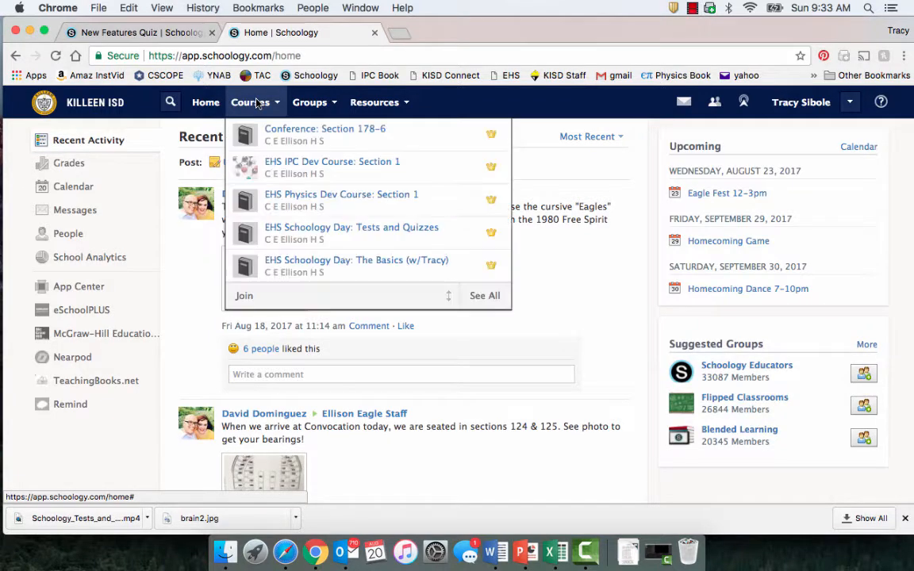
pyautogui.click(271, 165)
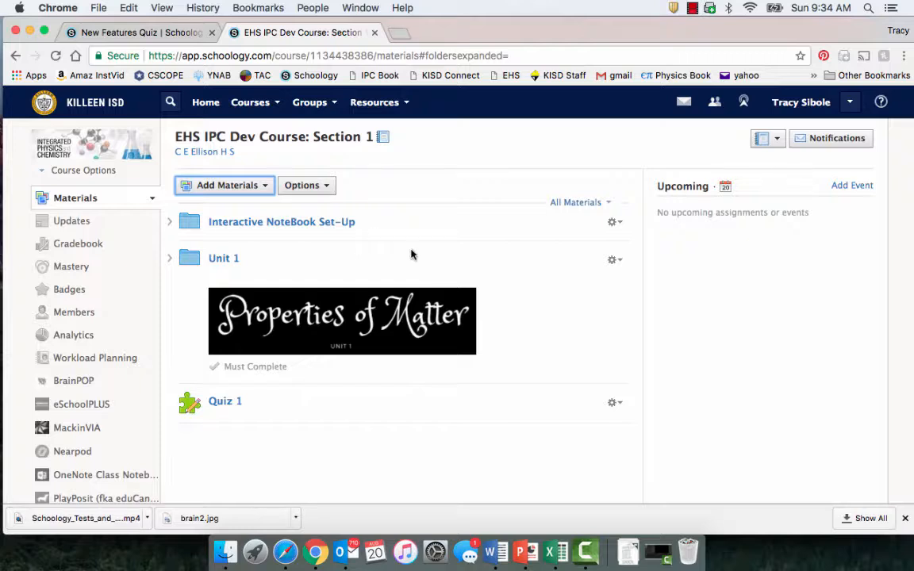
pyautogui.click(256, 187)
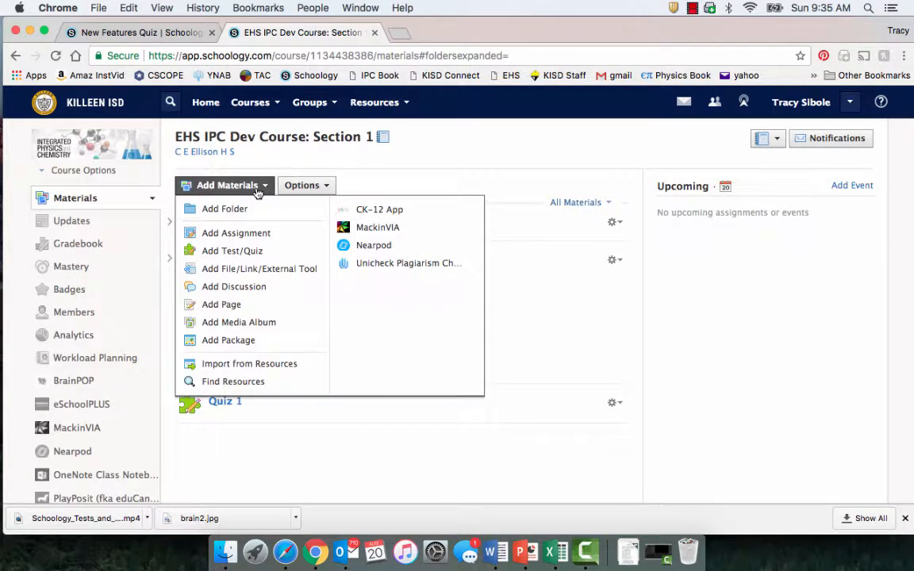
pyautogui.click(242, 254)
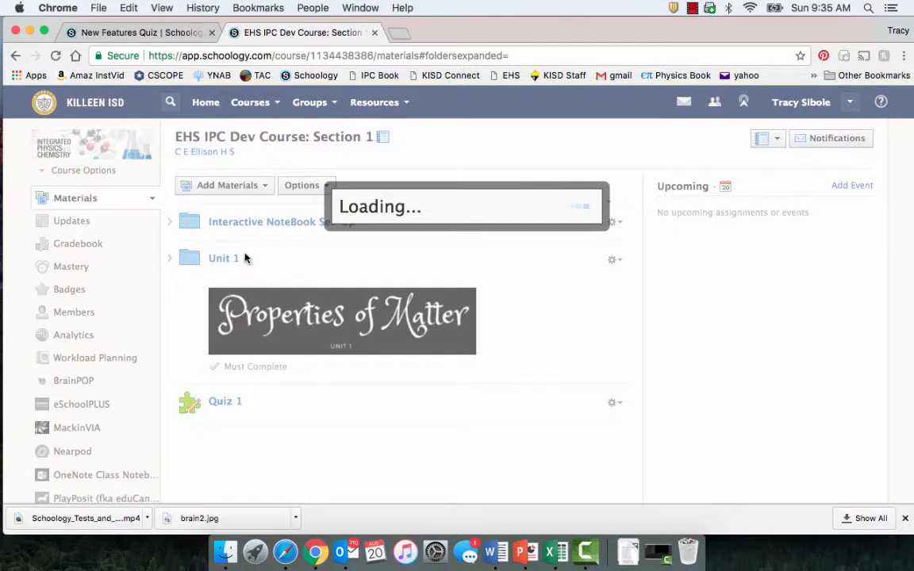
pyautogui.write('Q')
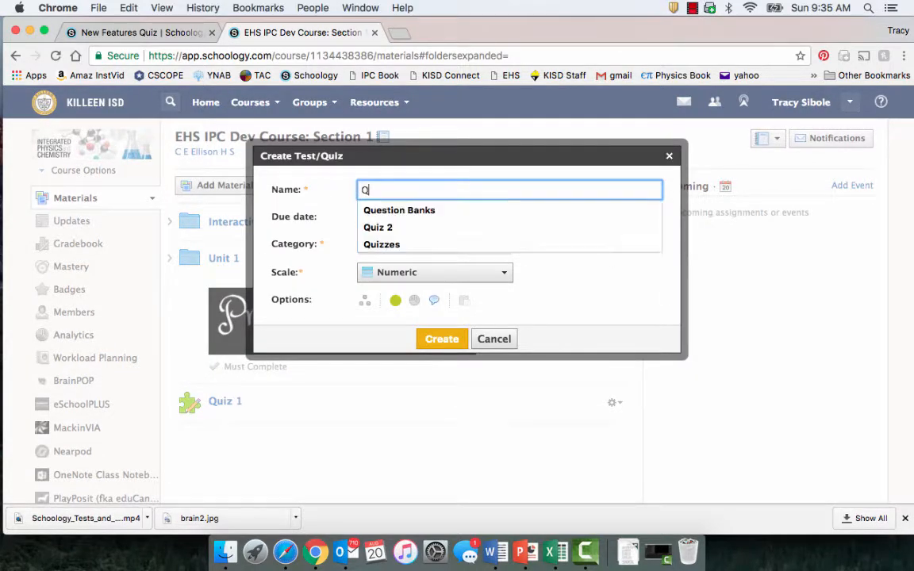
pyautogui.write('uiz 2')
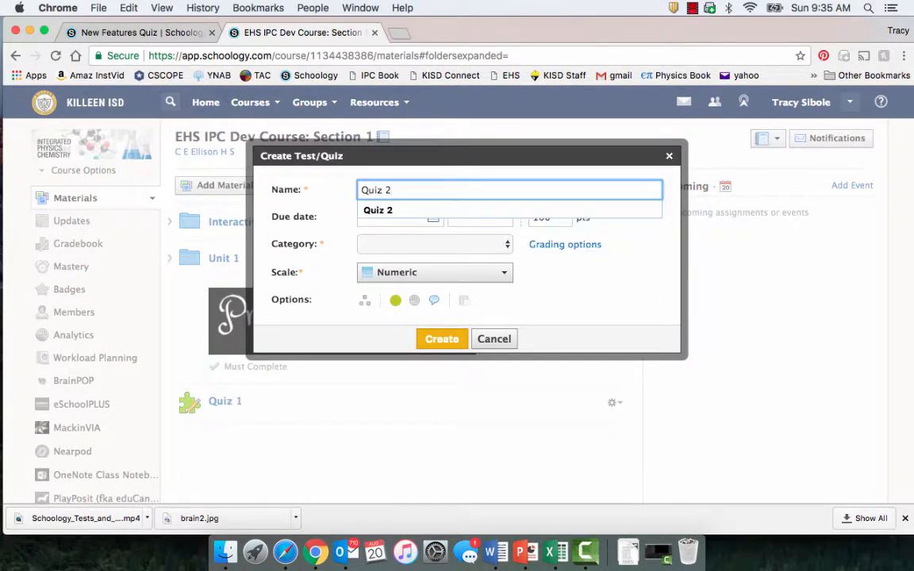
pyautogui.click(626, 278)
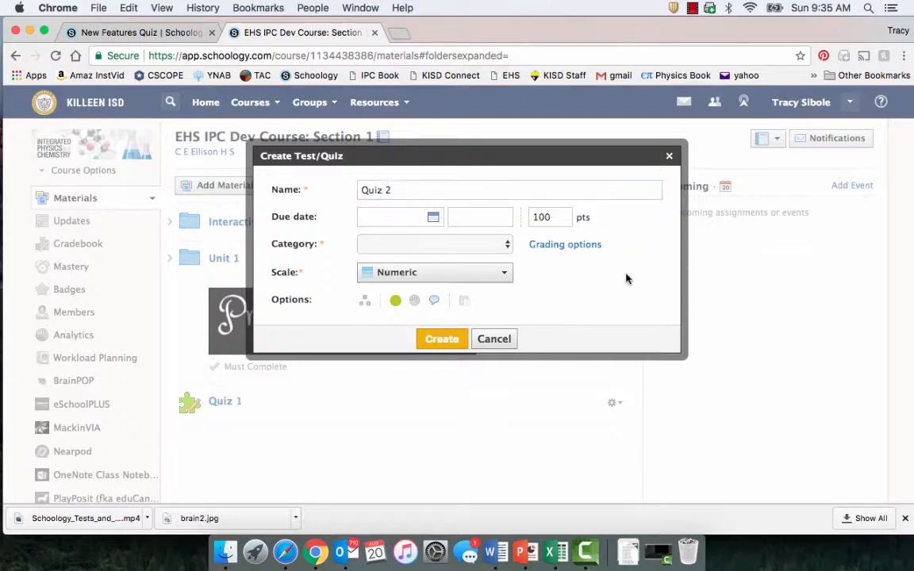
# Step: Set the quiz's category to Assignments, keep the Numeric scale, make it unpublished and create it
pyautogui.click(414, 246)
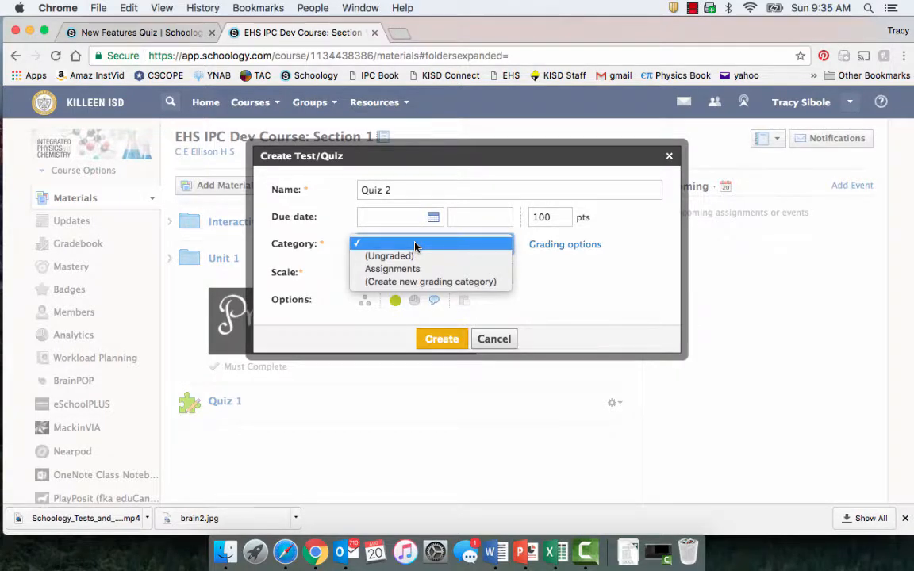
pyautogui.click(417, 269)
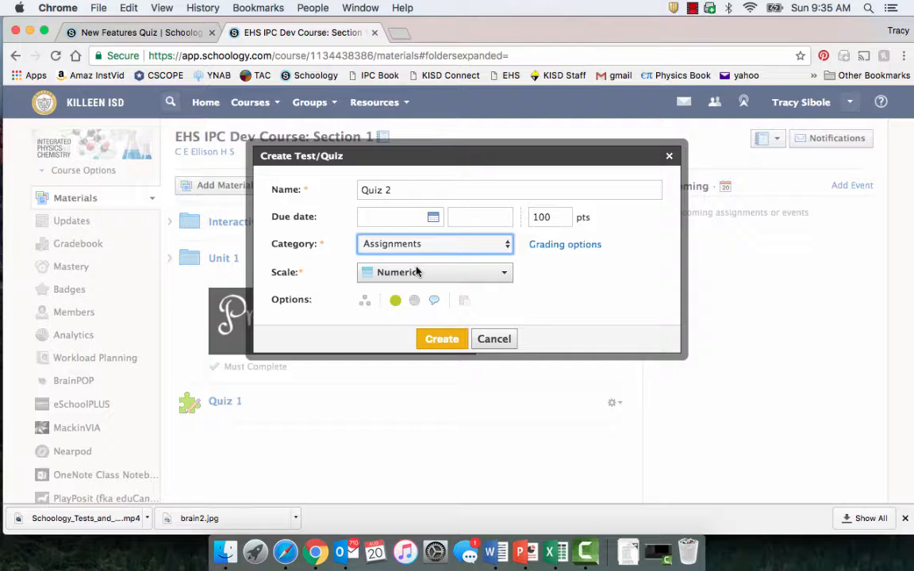
pyautogui.click(472, 274)
pyautogui.click(474, 278)
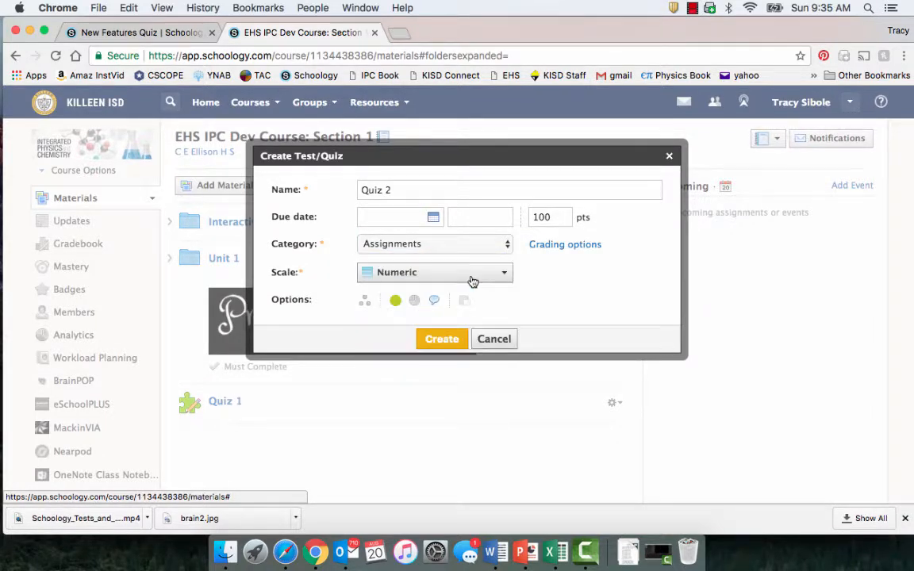
pyautogui.click(395, 301)
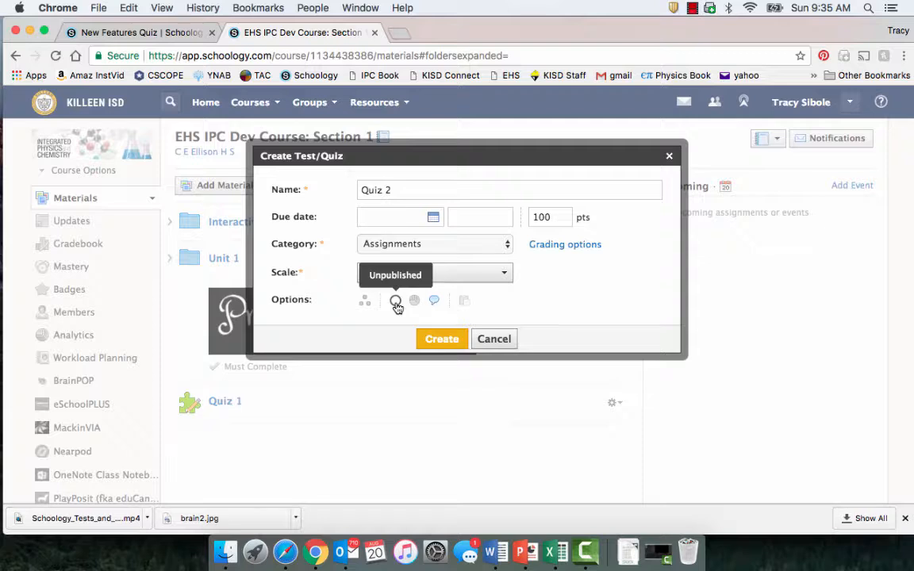
pyautogui.click(440, 339)
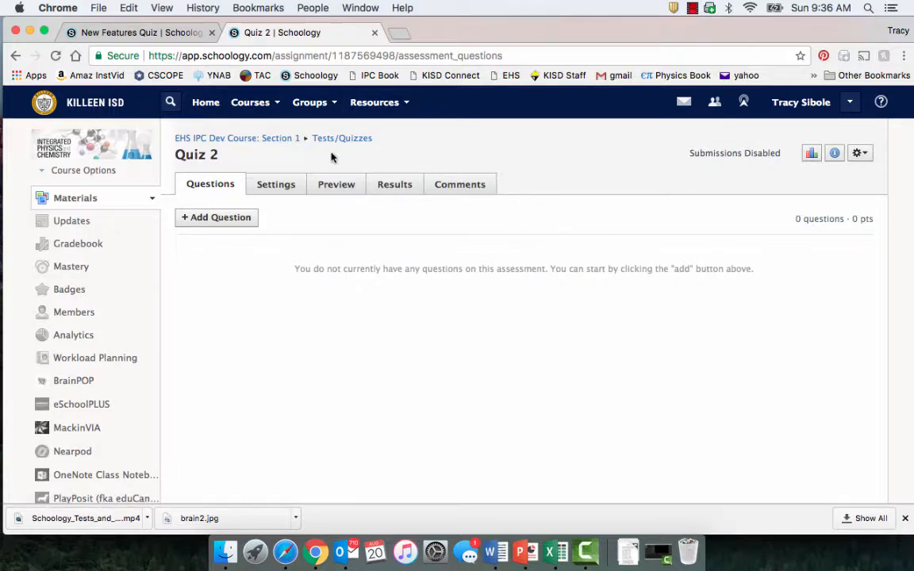
# Step: Add a multiple choice question to the quiz with the text "What is the color of the sun?"
pyautogui.click(220, 220)
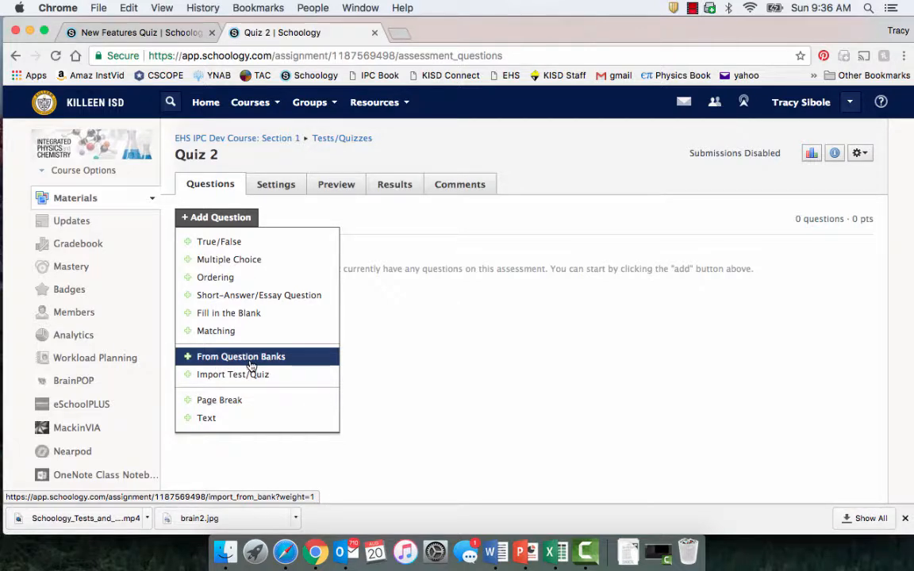
pyautogui.click(248, 261)
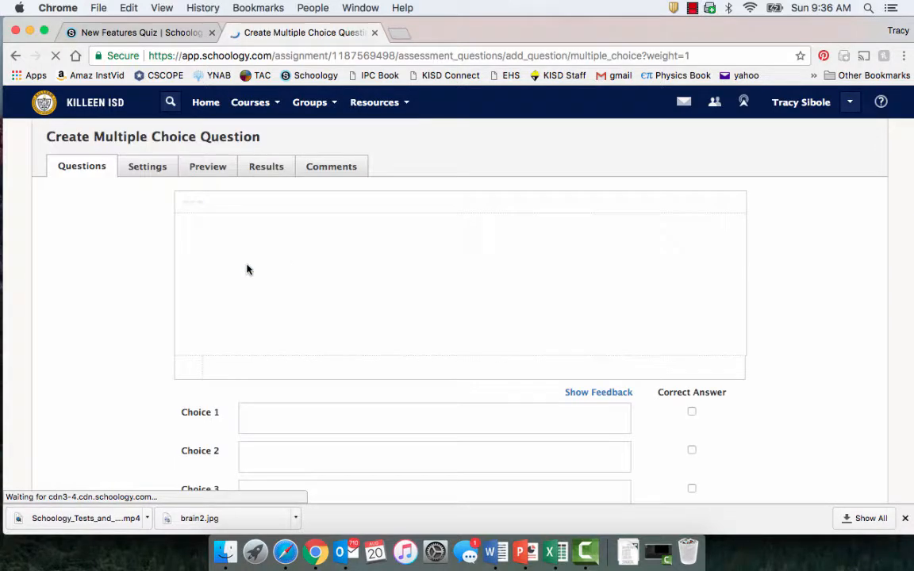
pyautogui.click(249, 229)
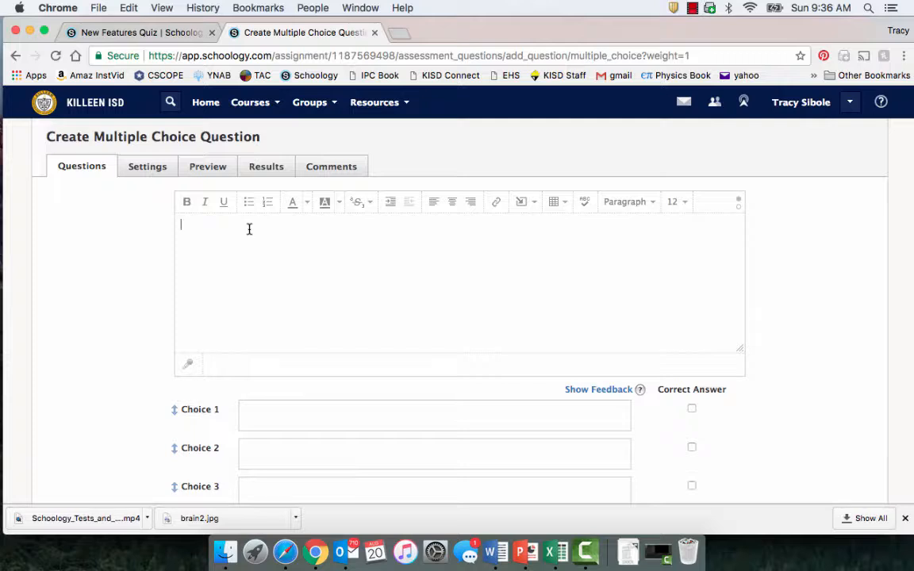
pyautogui.write('What is the color of the sun?')
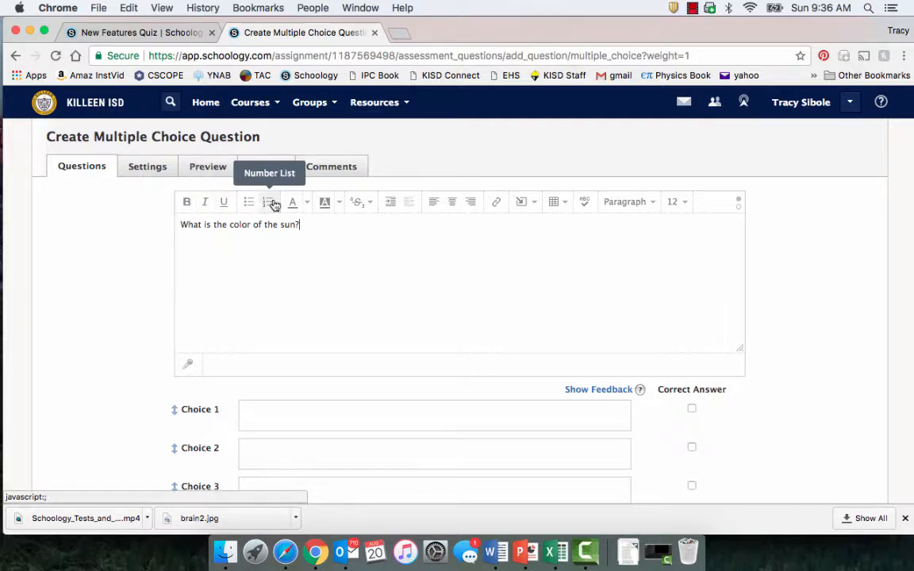
pyautogui.click(526, 211)
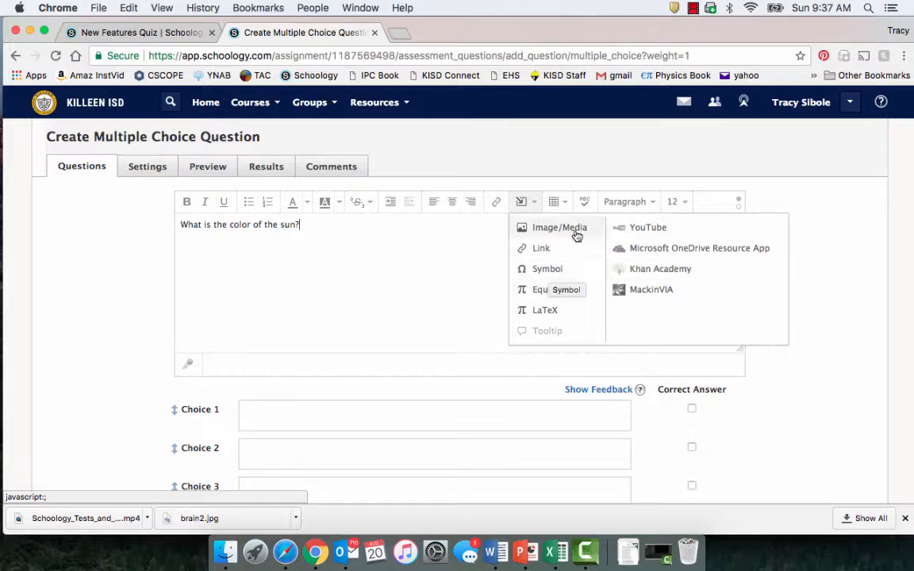
pyautogui.click(528, 208)
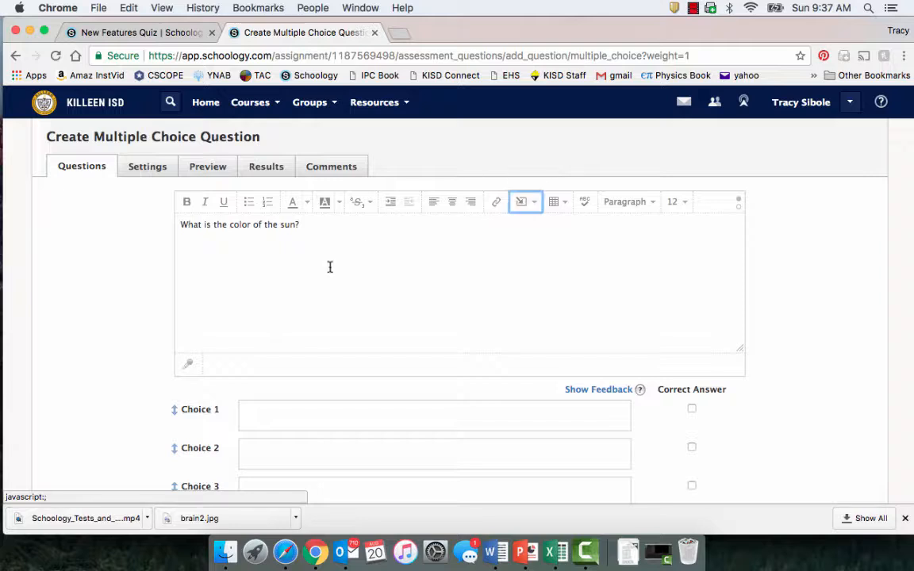
# Step: Fill in the four answer choices red, yellow, green and blue, and mark yellow as the correct answer
pyautogui.click(300, 410)
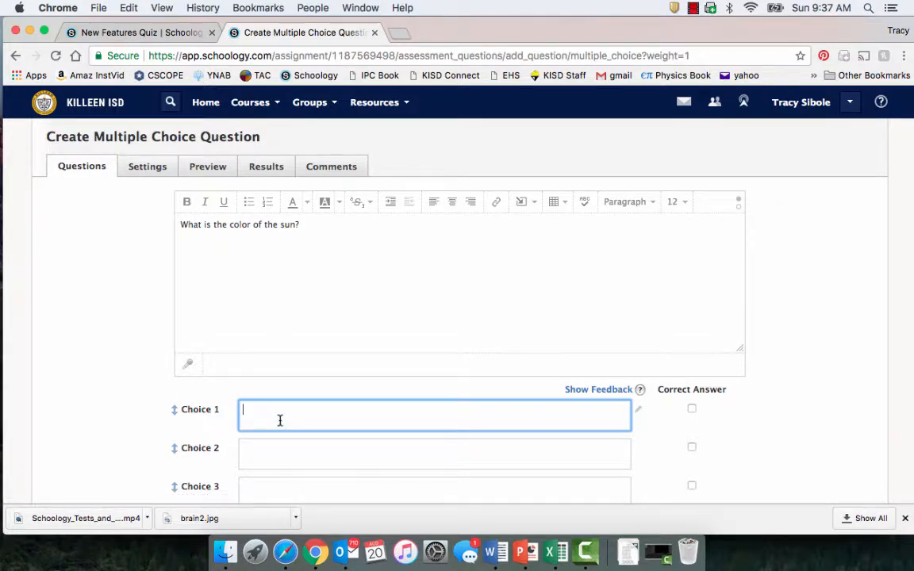
pyautogui.write('red')
pyautogui.click(279, 449)
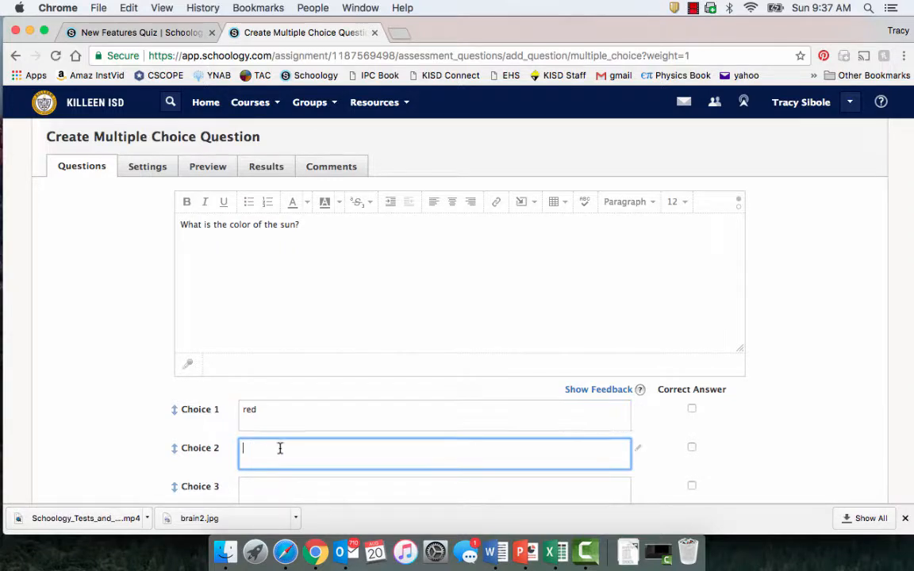
pyautogui.write('yellow')
pyautogui.click(279, 493)
pyautogui.write('g')
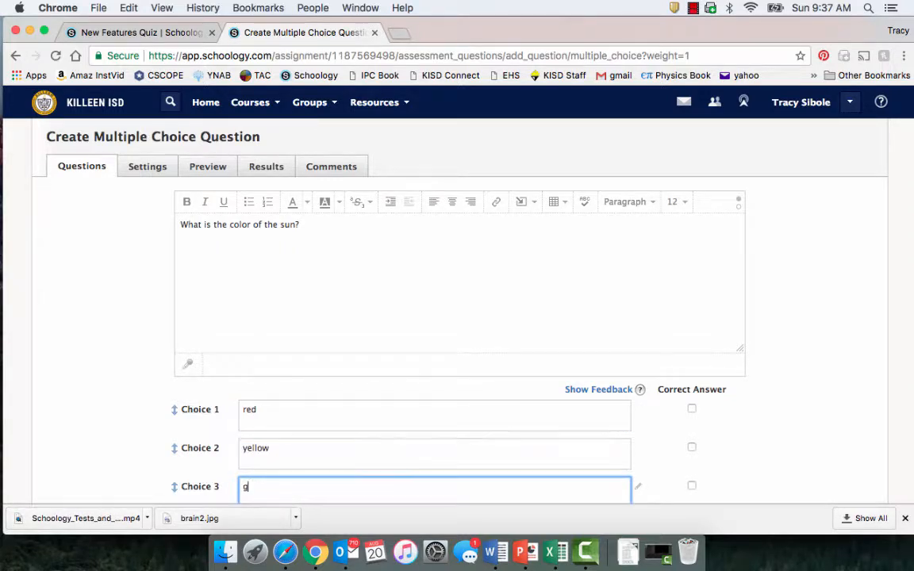
pyautogui.write('reen')
pyautogui.scroll(-3, 285, 420)
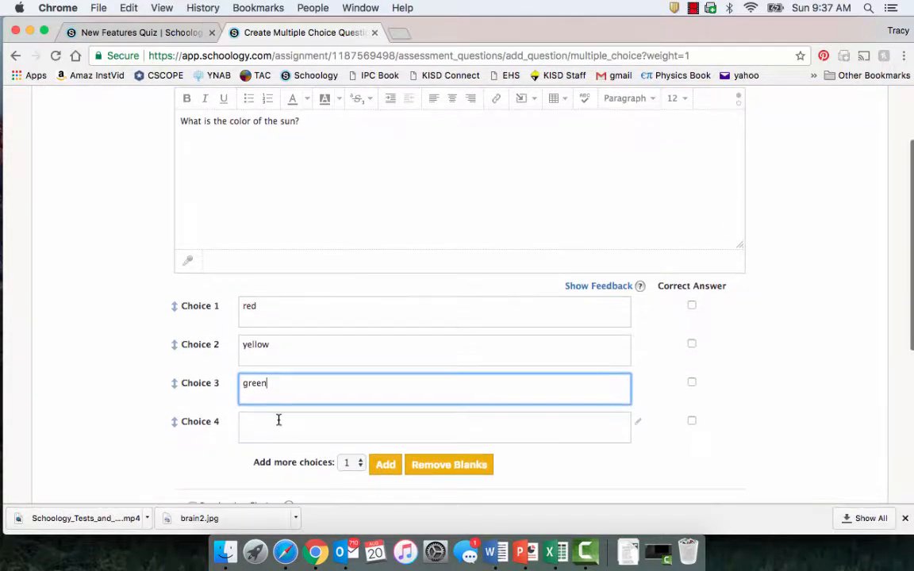
pyautogui.click(278, 420)
pyautogui.write('blue')
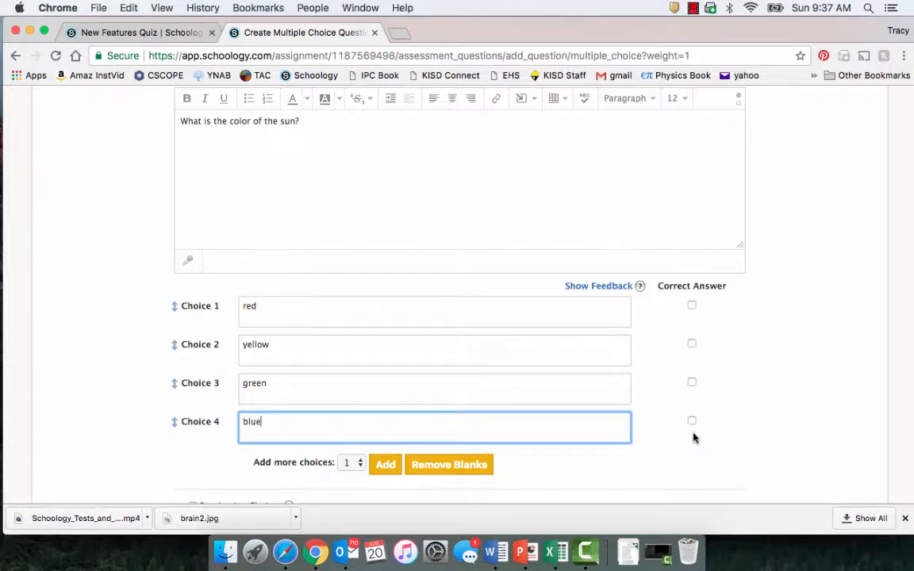
pyautogui.click(693, 345)
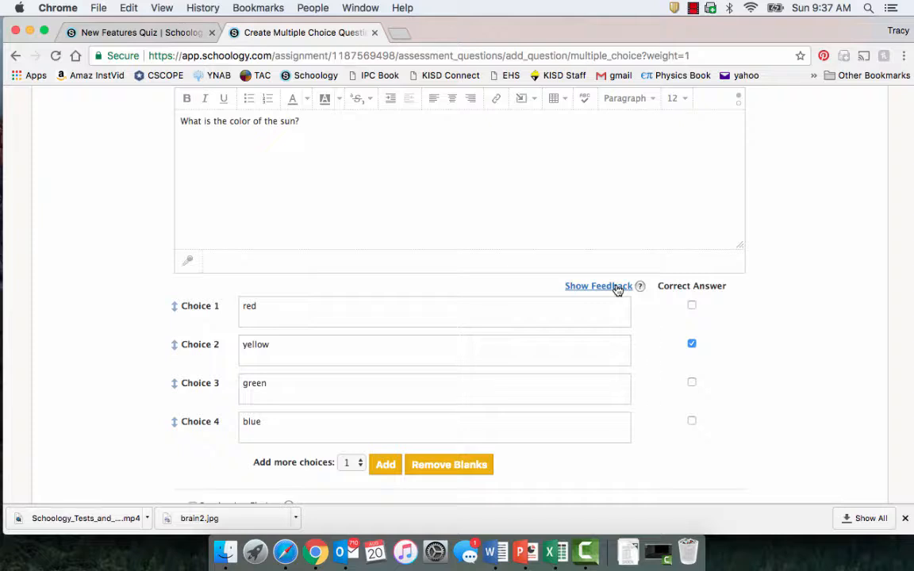
# Step: Remove the fourth answer choice by blanking it, and add it back as blue
pyautogui.moveTo(640, 286)
pyautogui.scroll(-2, 639, 412)
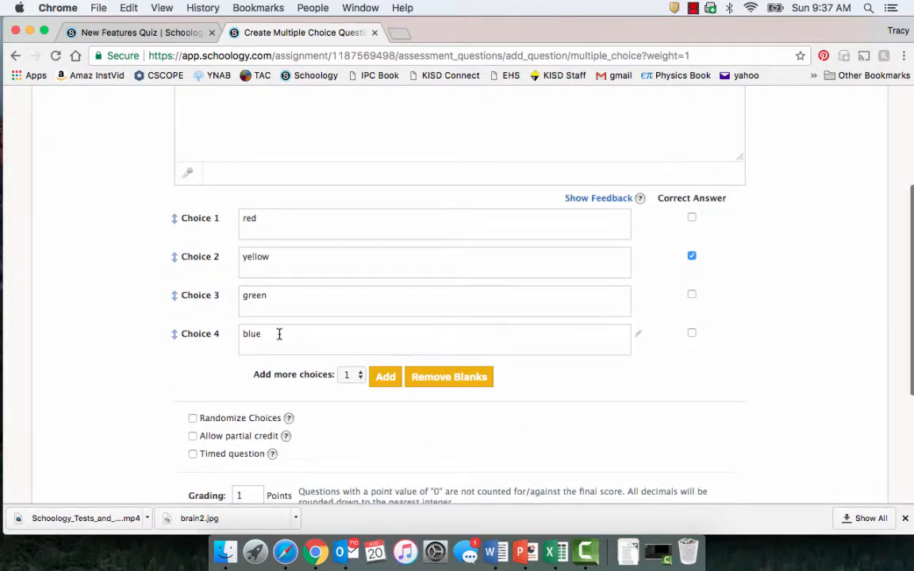
pyautogui.moveTo(278, 333); pyautogui.dragTo(194, 333)
pyautogui.press('BackSpace')
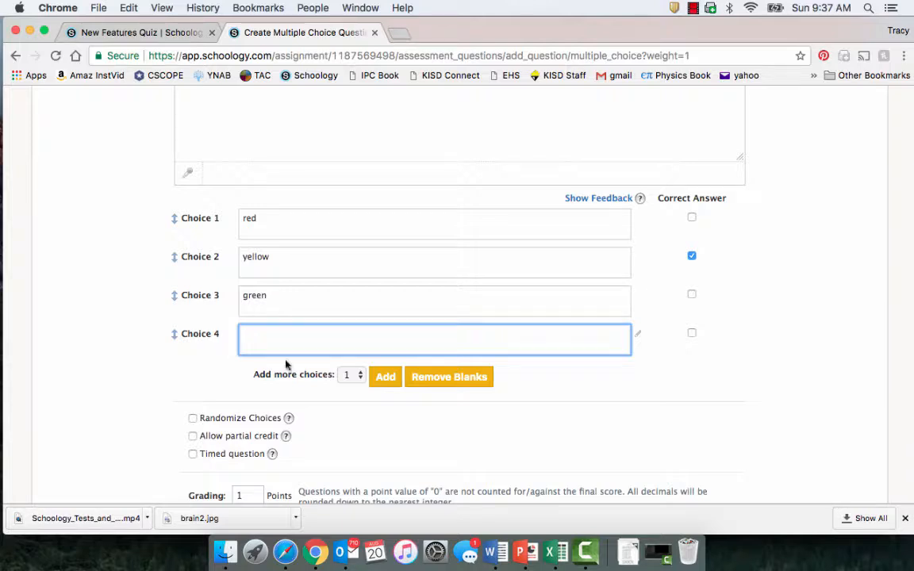
pyautogui.click(445, 381)
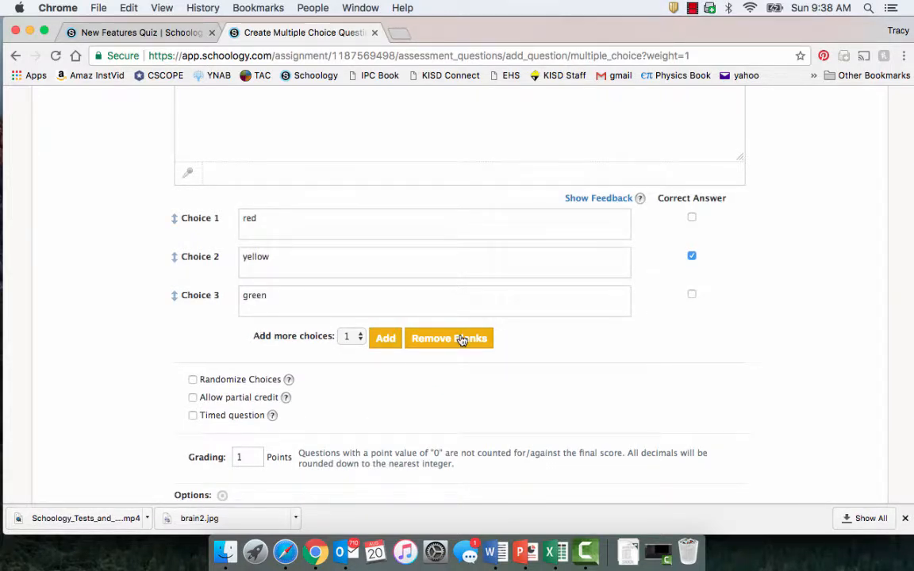
pyautogui.click(393, 340)
pyautogui.click(353, 334)
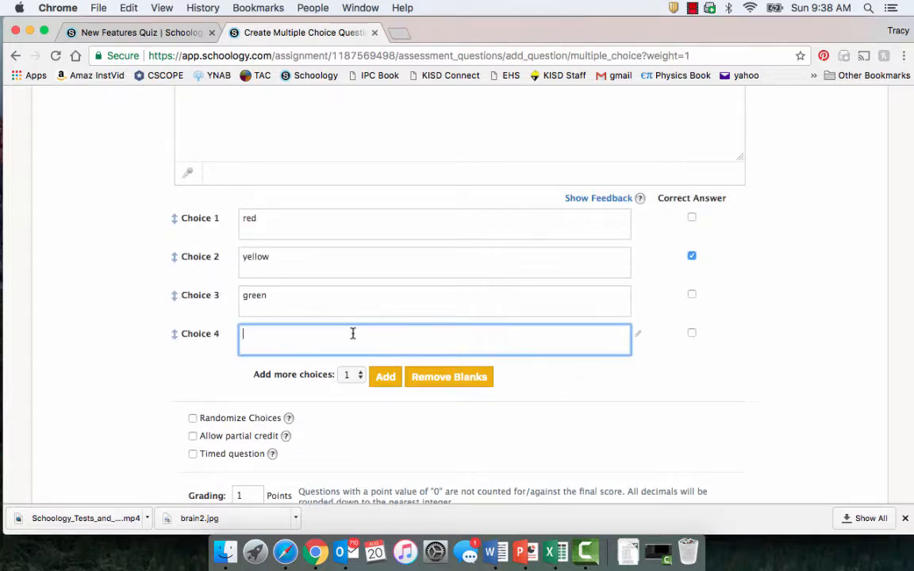
pyautogui.write('blue')
# Step: Add a fifth answer choice with the text black
pyautogui.click(385, 378)
pyautogui.click(257, 375)
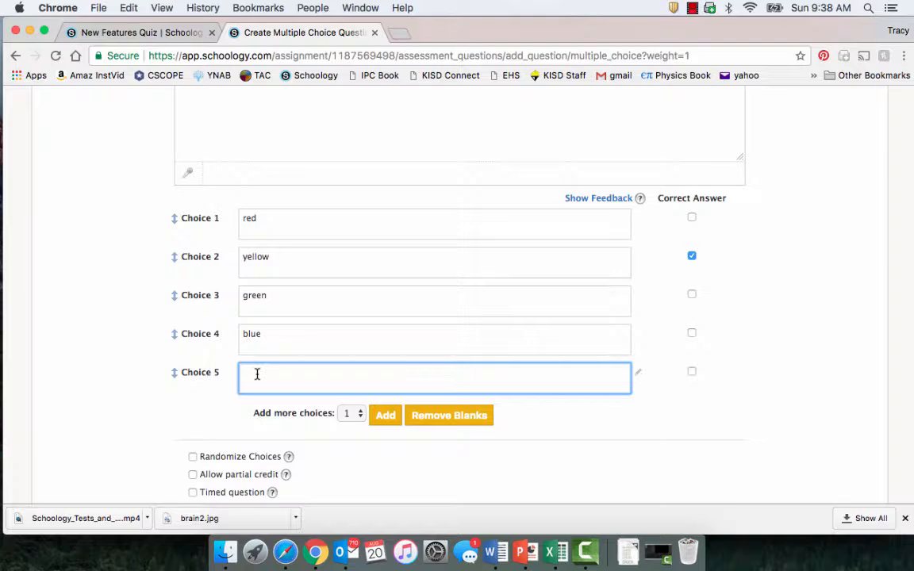
pyautogui.write('black')
# Step: Randomize the order of the answer choices and create the question
pyautogui.scroll(-1, 695, 412)
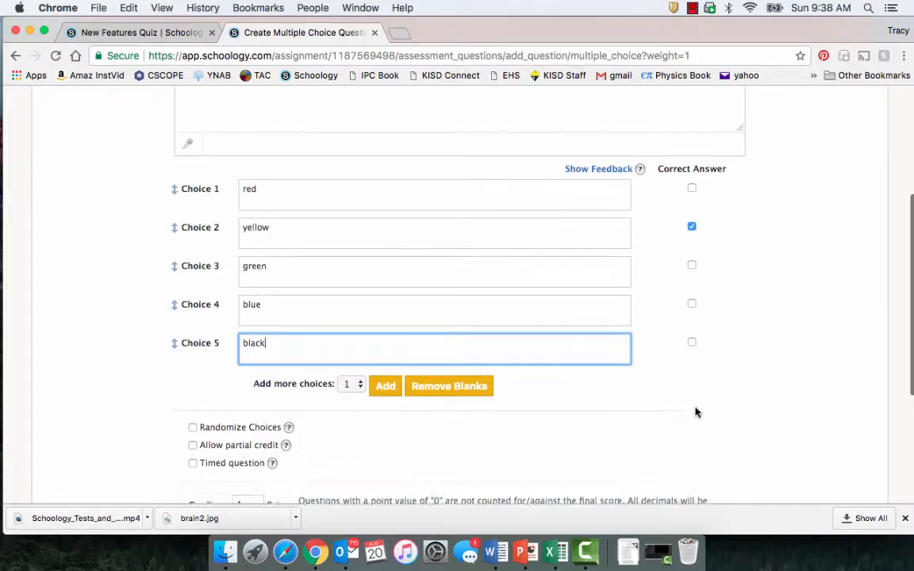
pyautogui.scroll(-2, 694, 411)
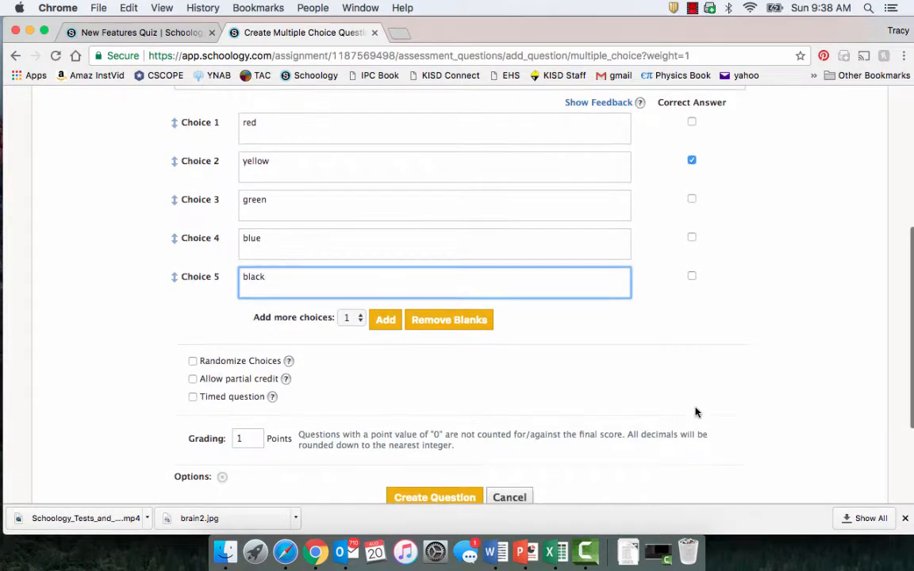
pyautogui.click(193, 362)
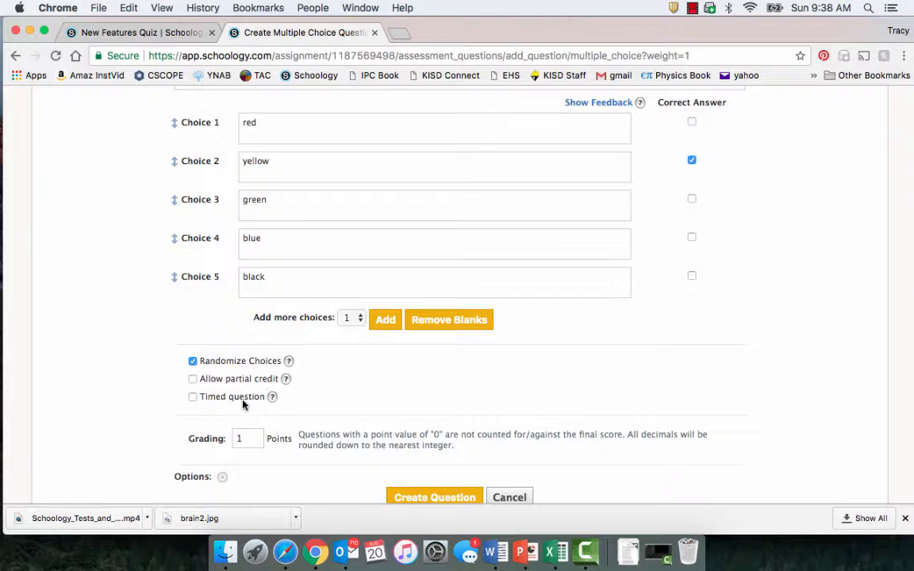
pyautogui.scroll(-3, 330, 416)
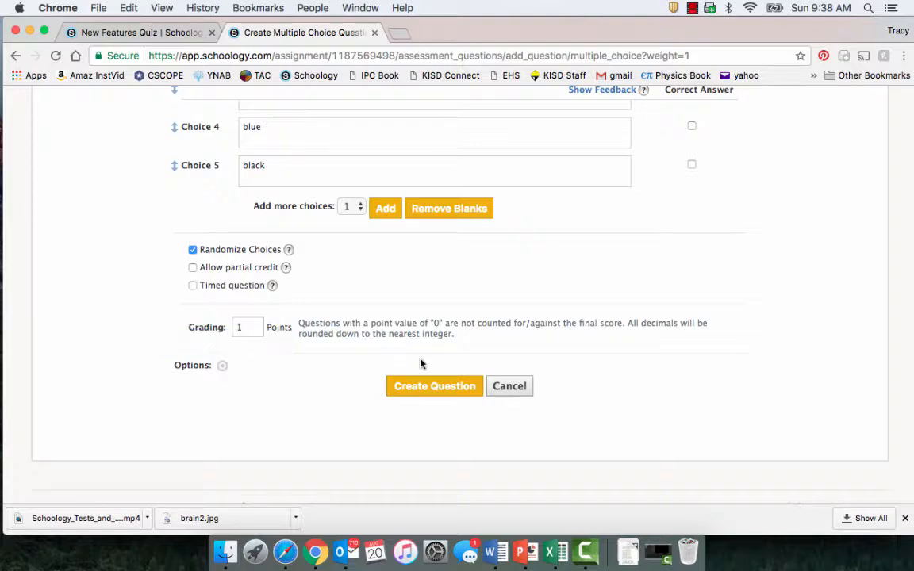
pyautogui.click(435, 389)
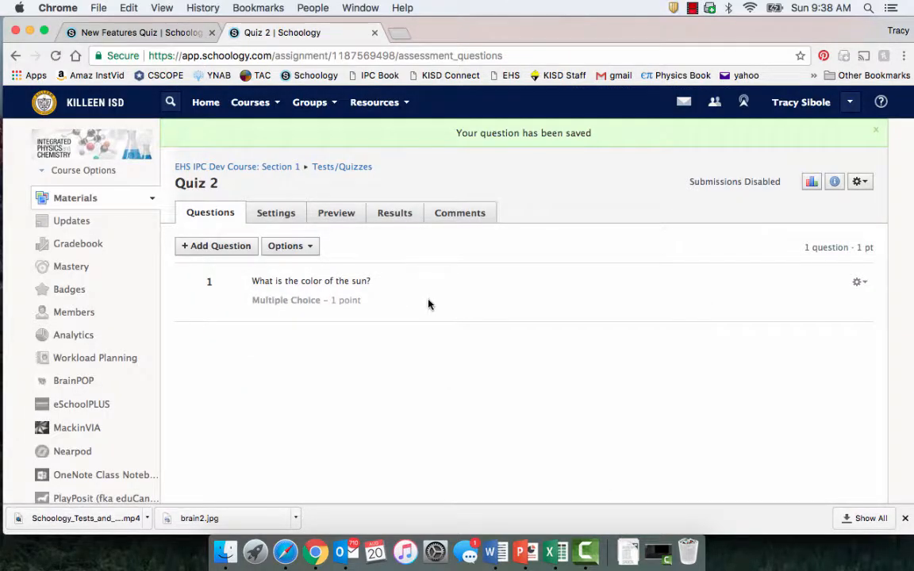
pyautogui.click(234, 247)
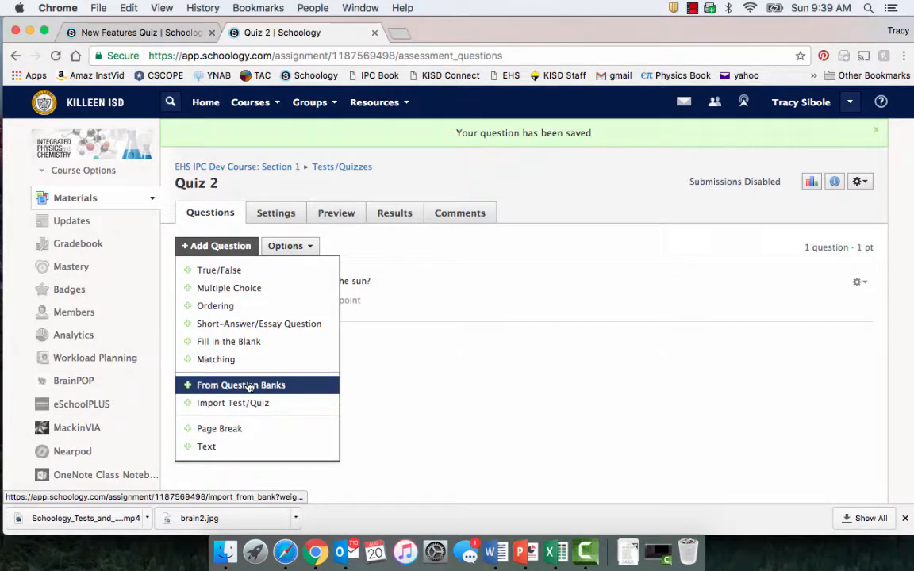
pyautogui.click(391, 367)
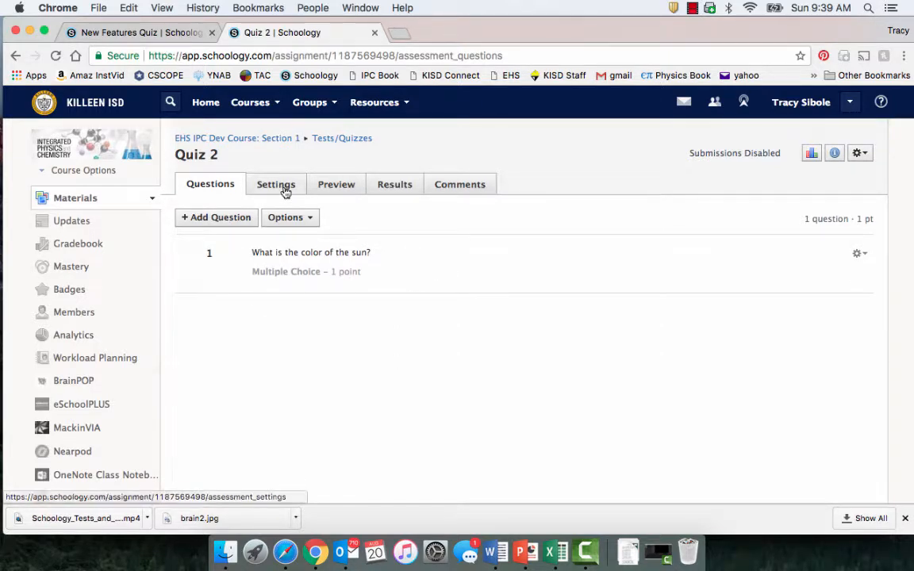
# Step: In the quiz settings, enable submissions and set a time limit of 30 minutes
pyautogui.click(285, 192)
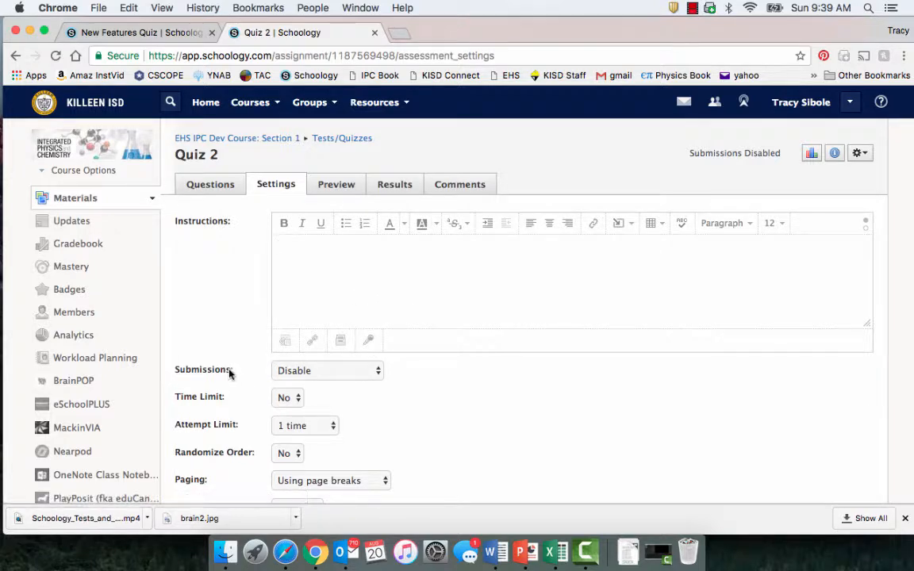
pyautogui.click(334, 374)
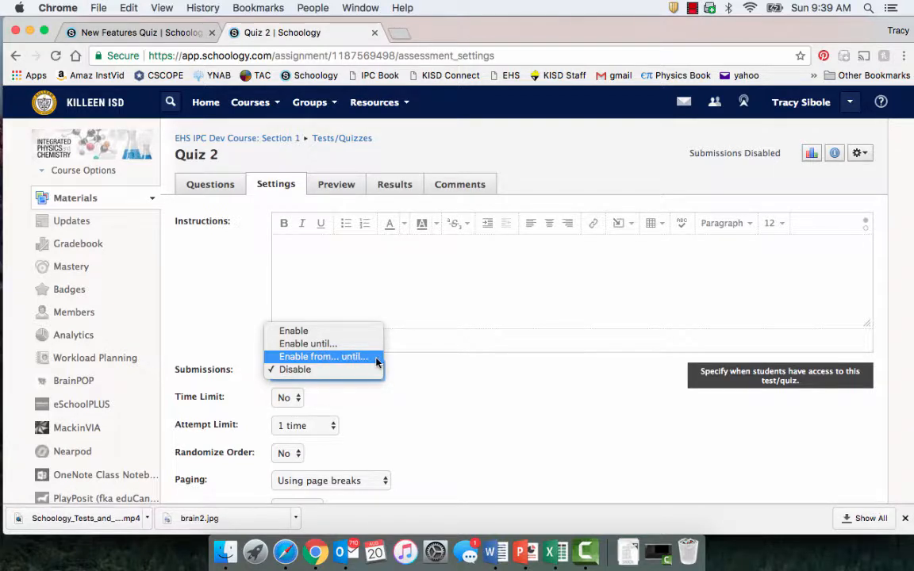
pyautogui.click(317, 334)
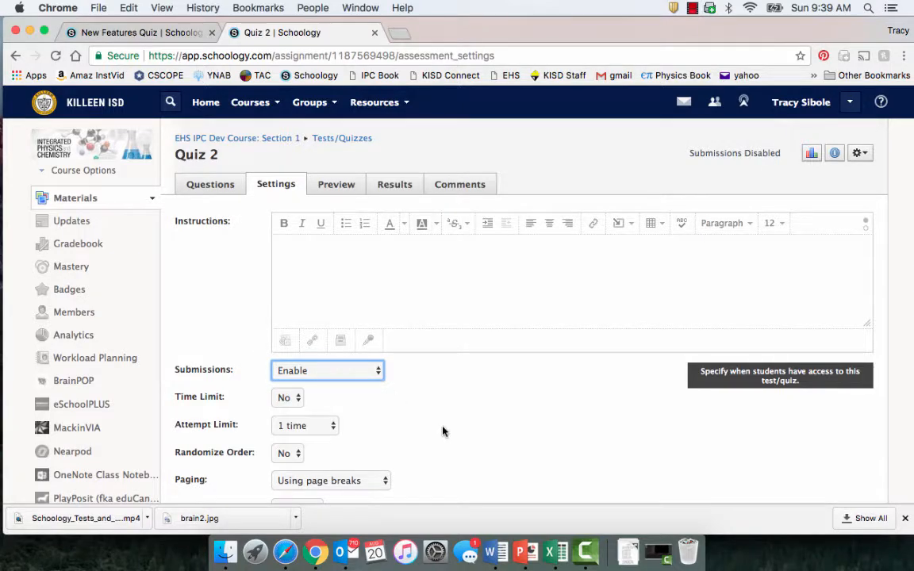
pyautogui.scroll(-2, 443, 430)
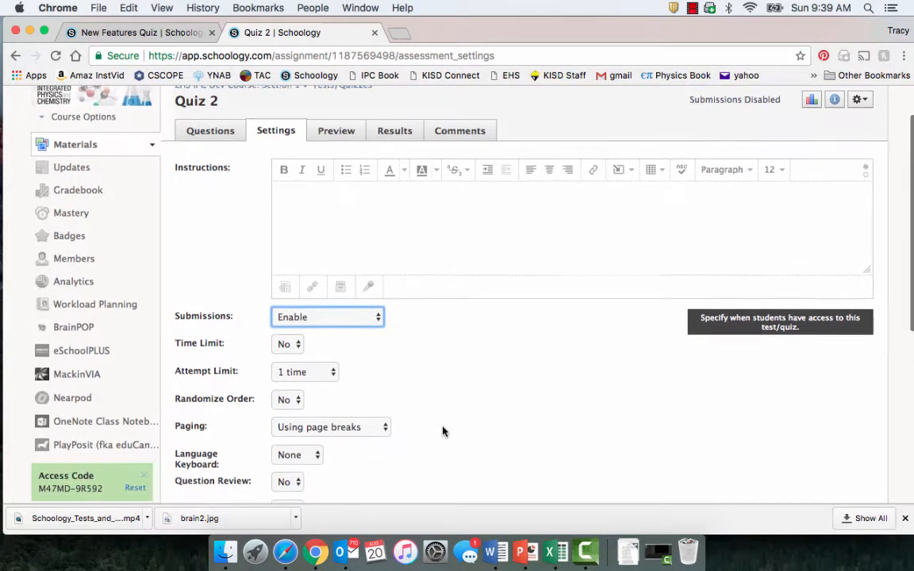
pyautogui.click(300, 343)
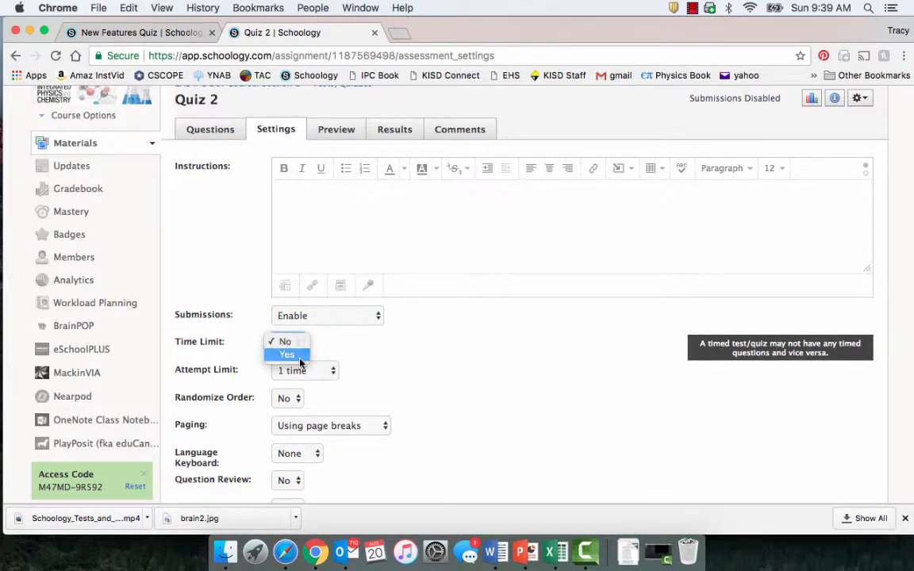
pyautogui.click(296, 355)
pyautogui.click(387, 343)
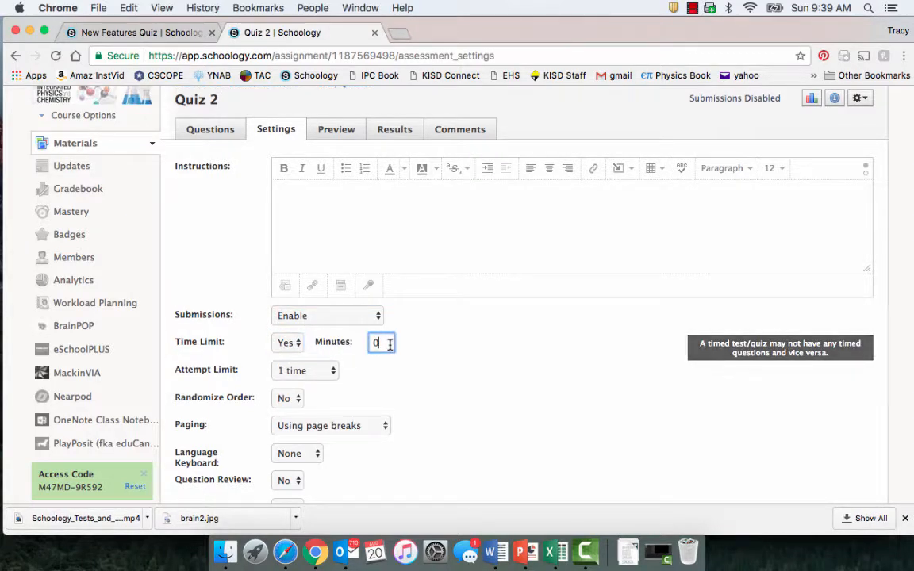
pyautogui.write('30')
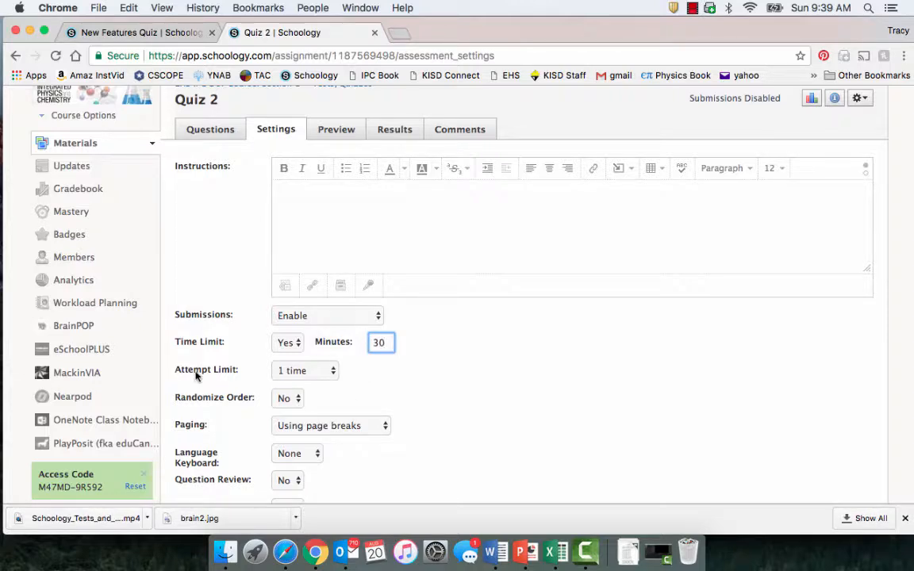
# Step: Limit the quiz to 3 attempts and enter the instructions "You may take this quiz 3 times. The highest grade will be recorded."
pyautogui.click(301, 373)
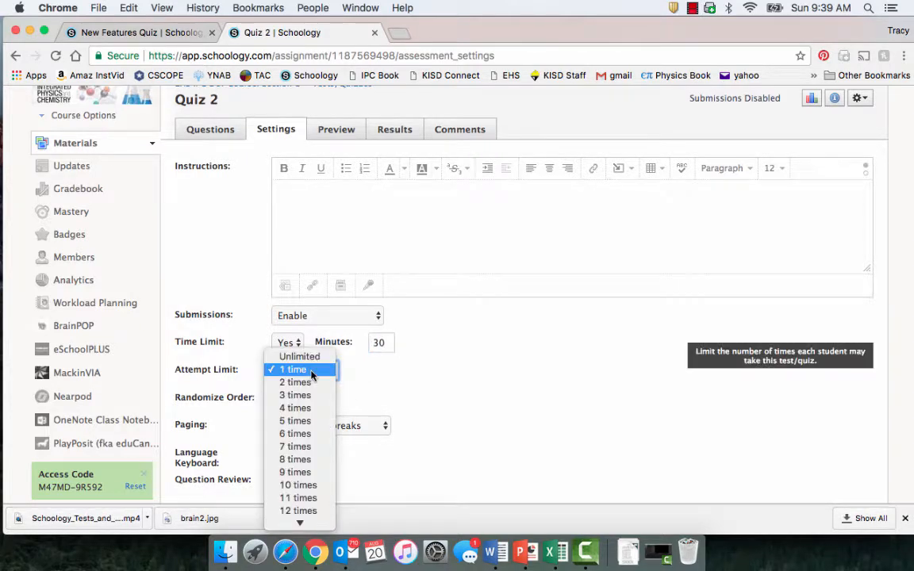
pyautogui.click(309, 396)
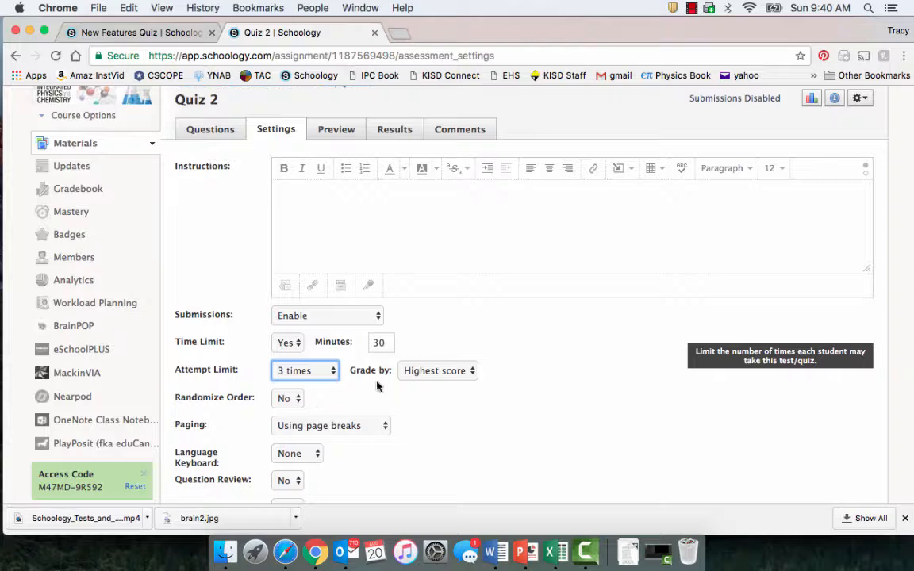
pyautogui.click(347, 194)
pyautogui.write('You m')
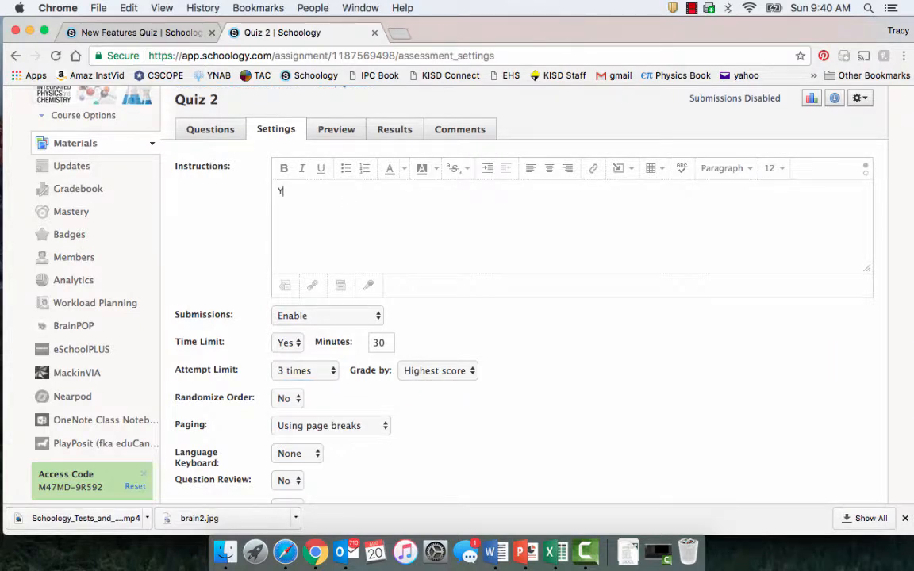
pyautogui.write('ay take this quiz 3 times.  The highest grade will be recorded.')
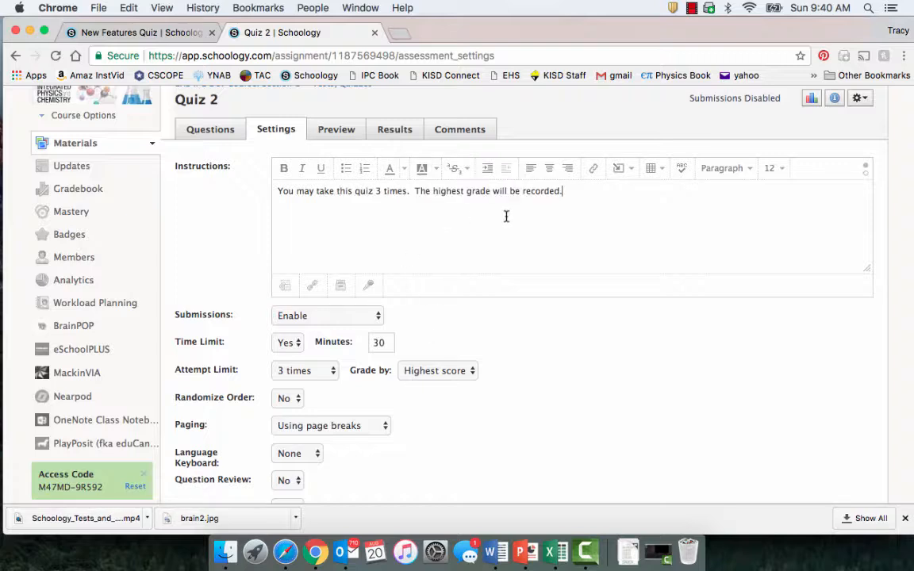
# Step: Grade the attempts by highest score and set the question order to be randomized
pyautogui.click(459, 373)
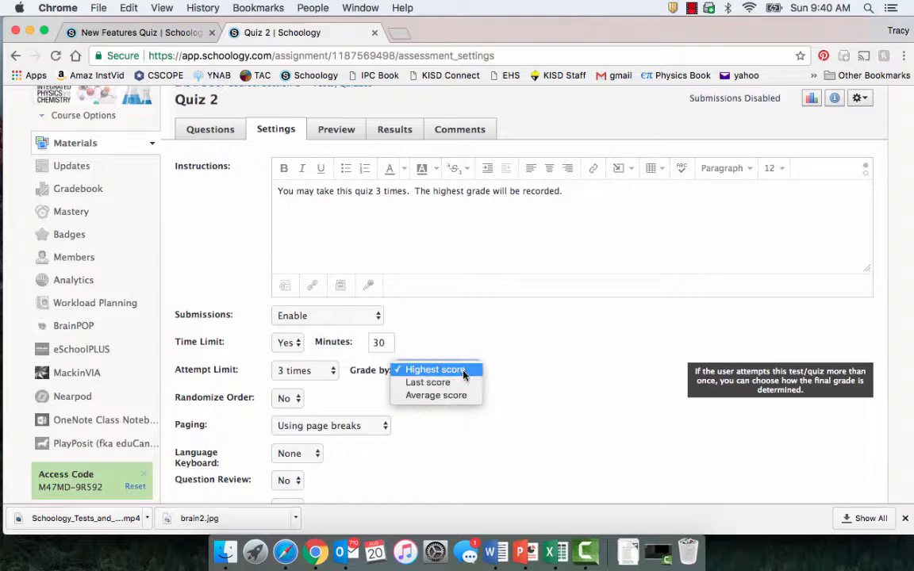
pyautogui.click(465, 373)
pyautogui.scroll(-2, 432, 433)
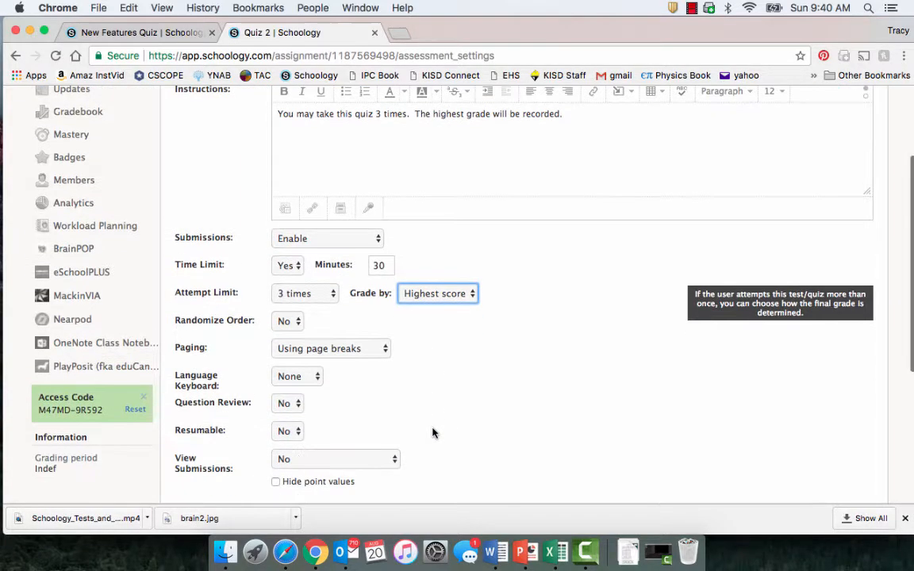
pyautogui.click(289, 321)
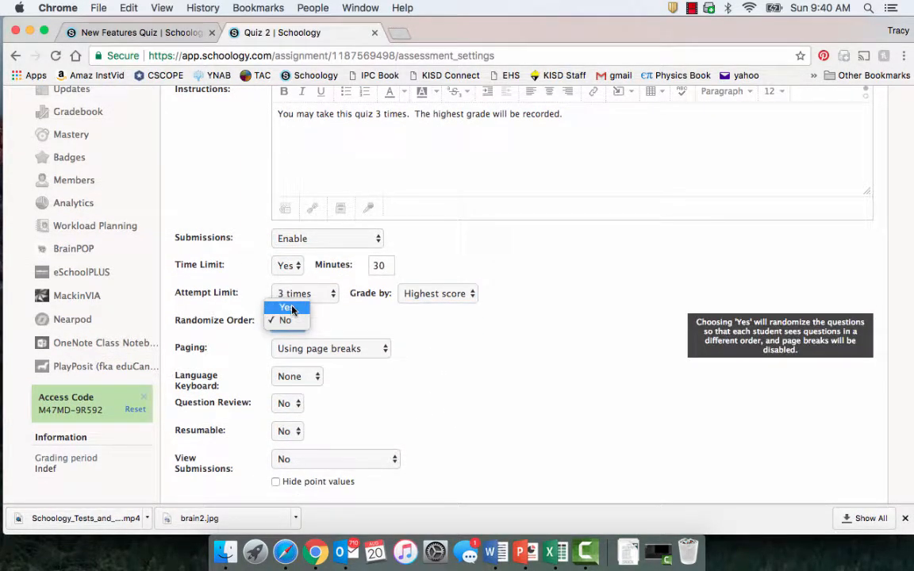
pyautogui.click(290, 317)
pyautogui.click(290, 315)
pyautogui.click(293, 308)
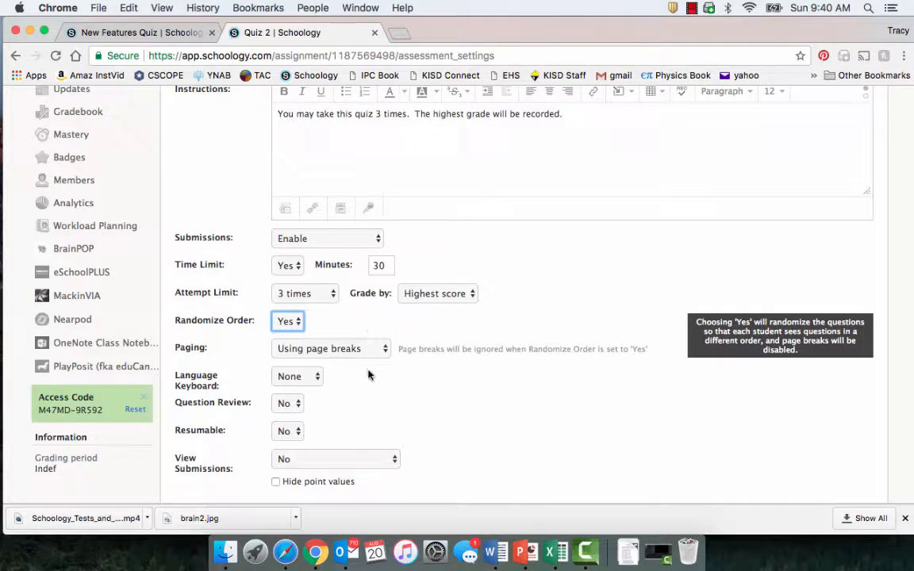
# Step: Review the available choices for the language keyboard and question review settings
pyautogui.scroll(-2, 402, 407)
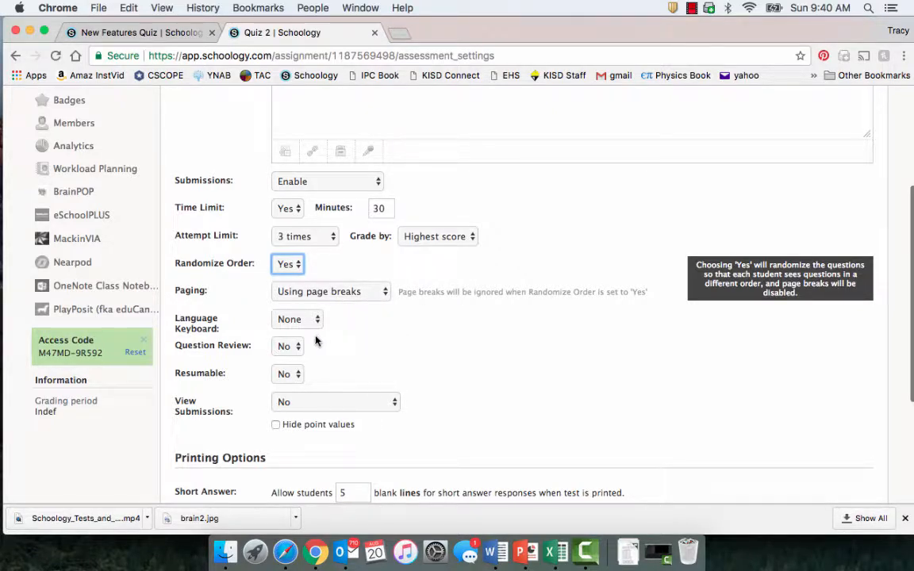
pyautogui.click(287, 319)
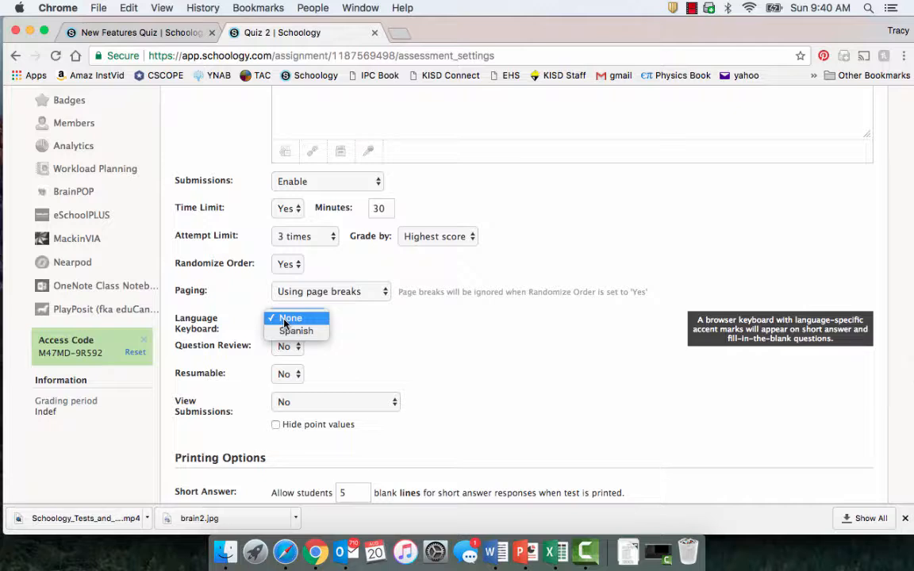
pyautogui.click(286, 319)
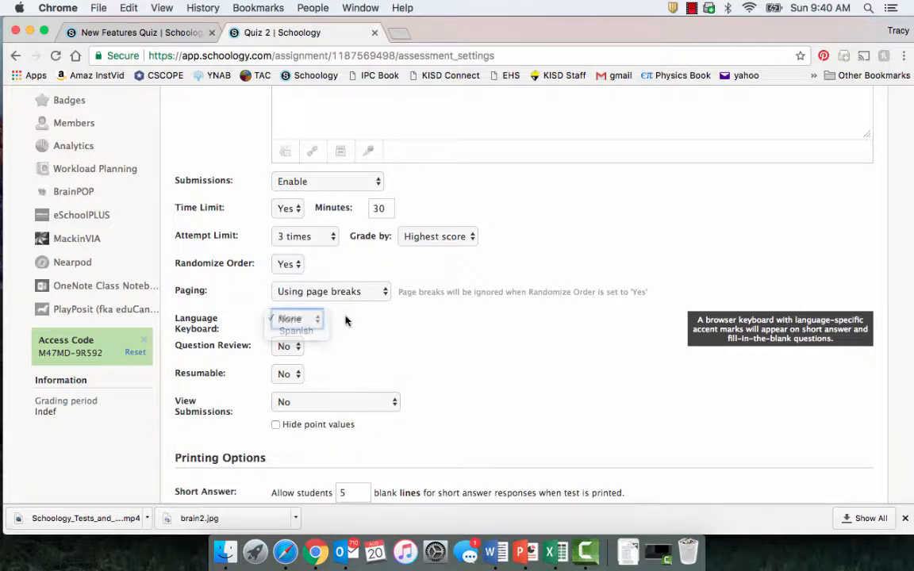
pyautogui.click(292, 349)
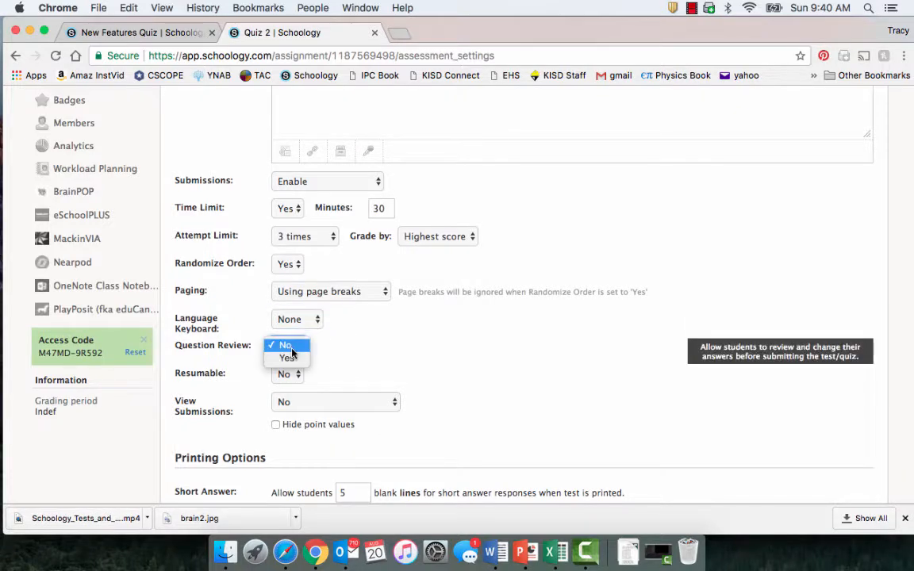
pyautogui.click(333, 346)
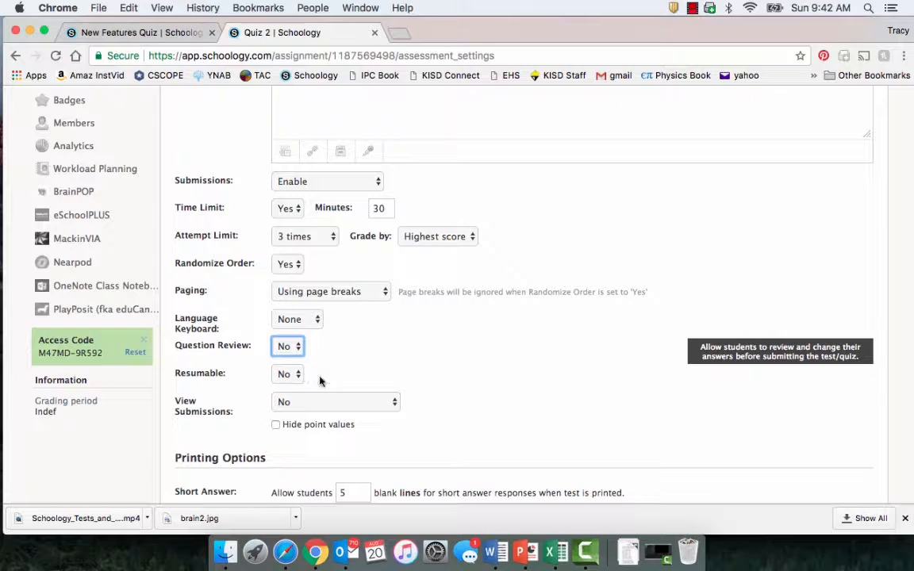
# Step: Make the quiz resumable, let students view submissions with correct answers, and save the settings
pyautogui.click(291, 375)
pyautogui.click(289, 385)
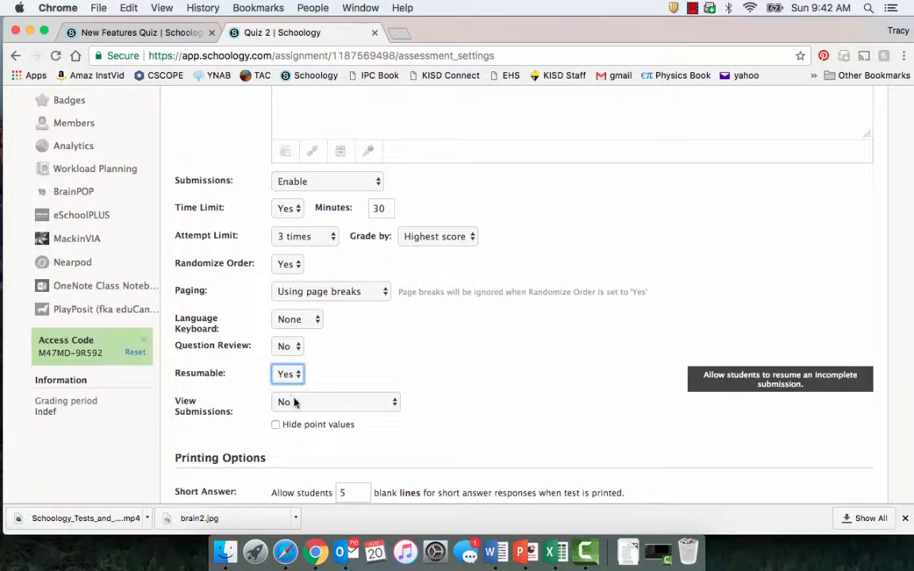
pyautogui.click(351, 404)
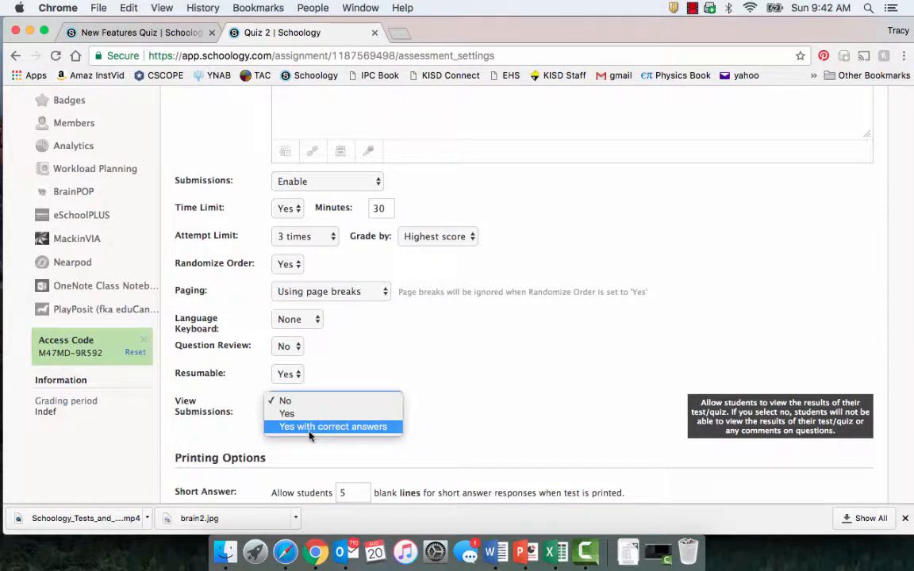
pyautogui.click(310, 427)
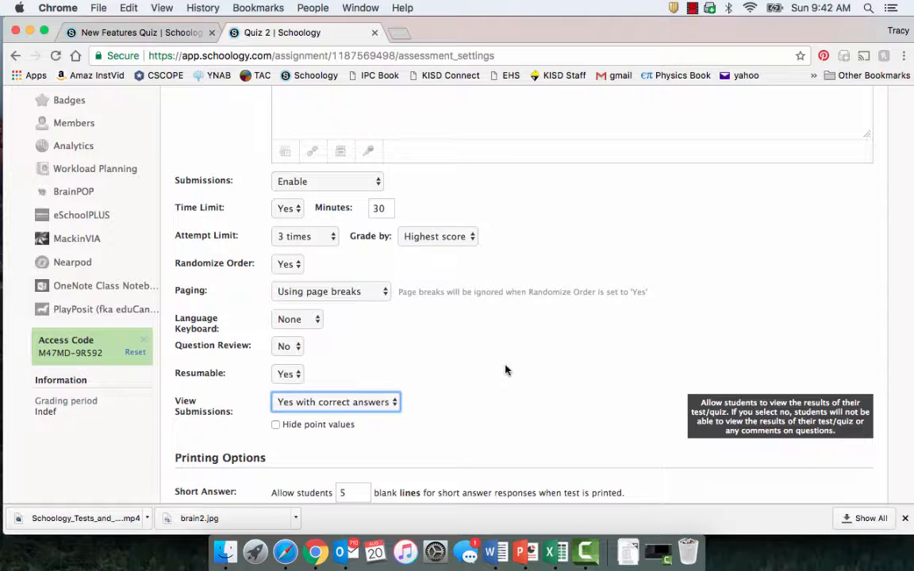
pyautogui.scroll(-3, 505, 371)
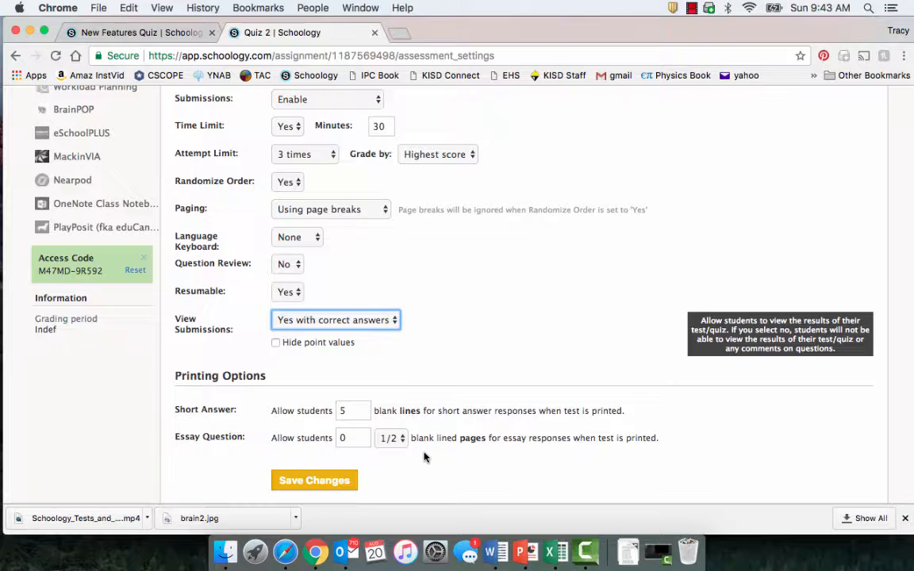
pyautogui.click(314, 481)
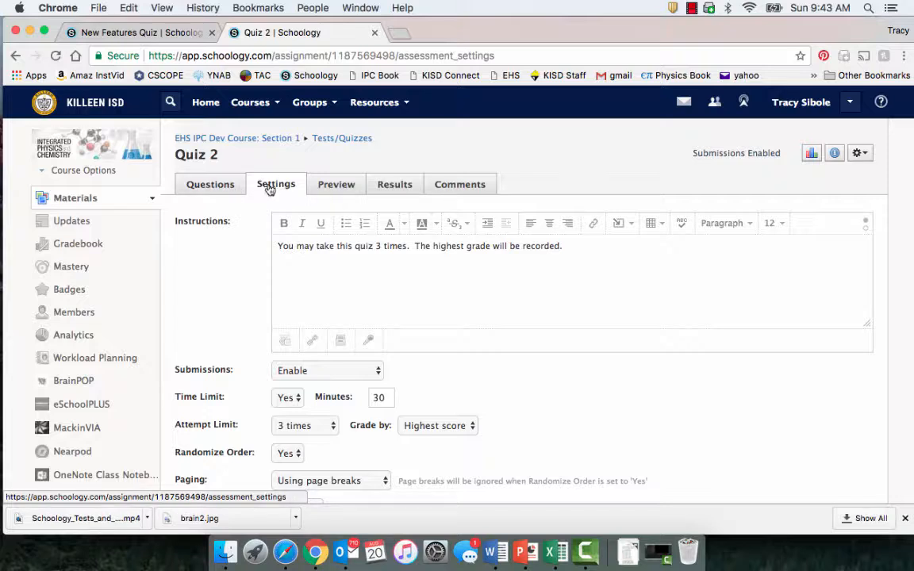
# Step: Examine the preview of Quiz 2 and its results page
pyautogui.click(337, 188)
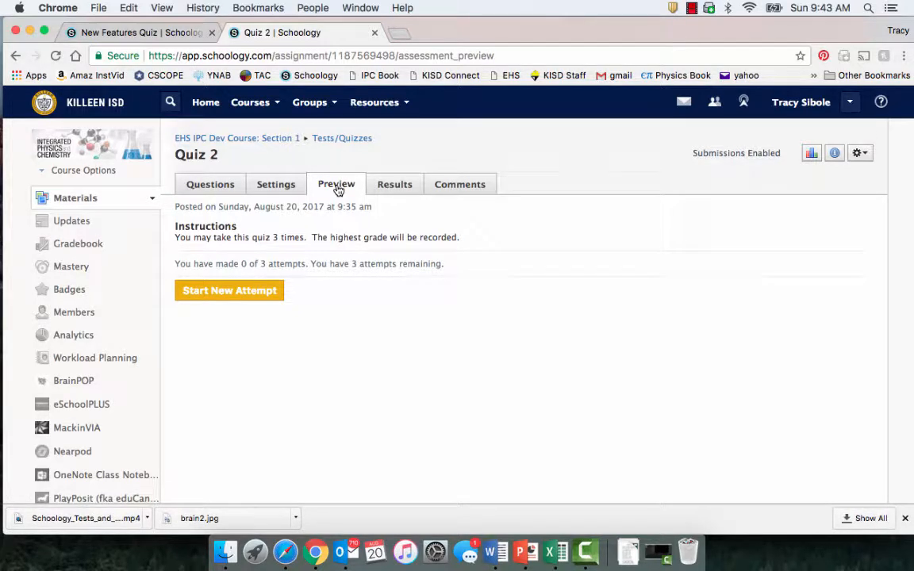
pyautogui.click(396, 188)
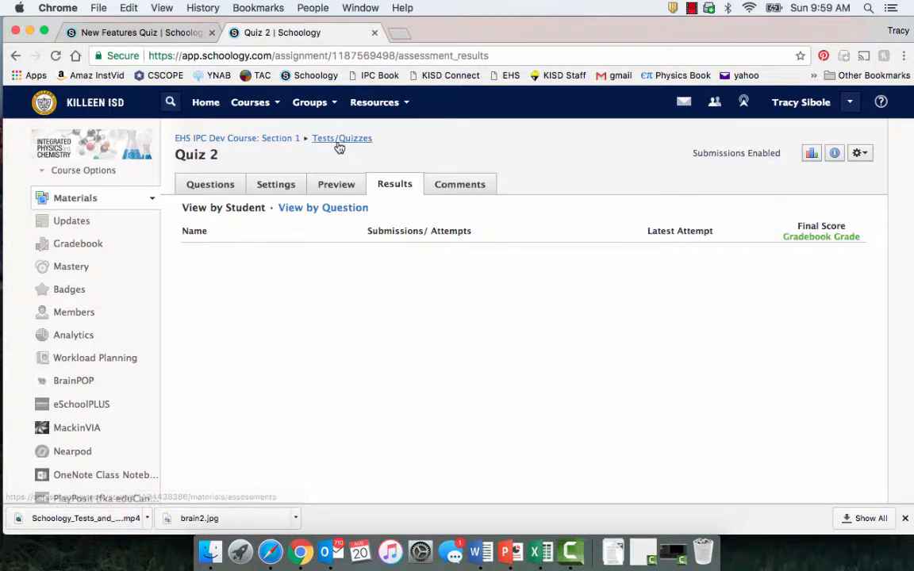
# Step: Return to the EHS IPC Dev Course: Section 1 materials and publish Quiz 2
pyautogui.click(266, 143)
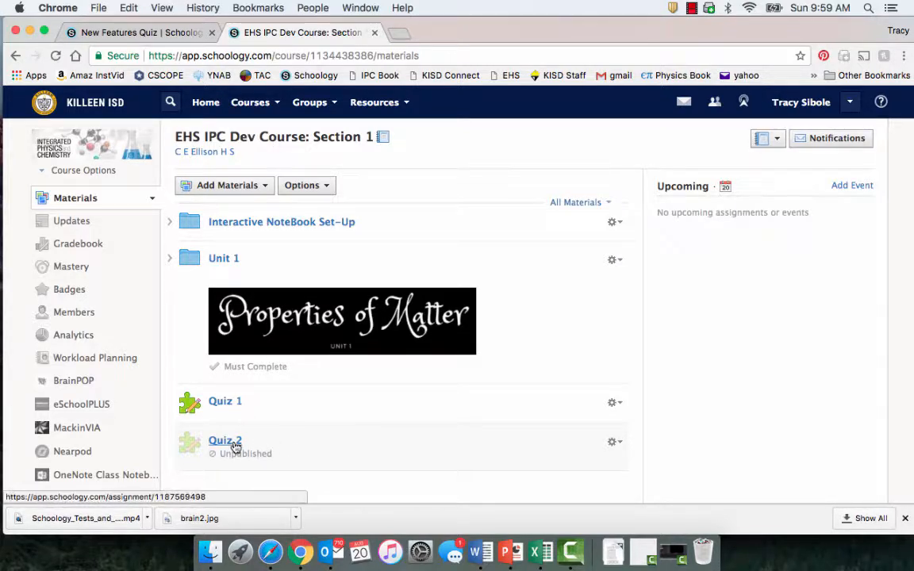
pyautogui.moveTo(241, 456)
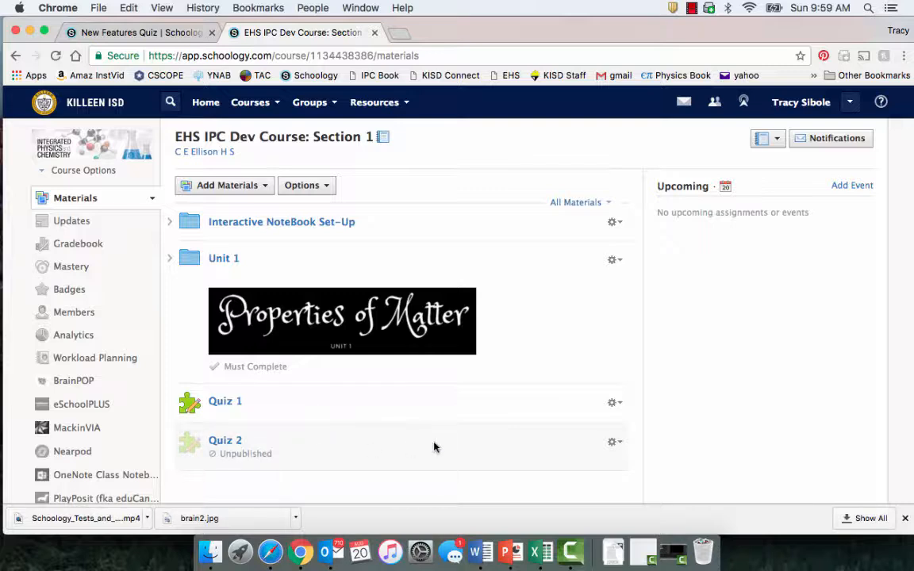
pyautogui.click(615, 444)
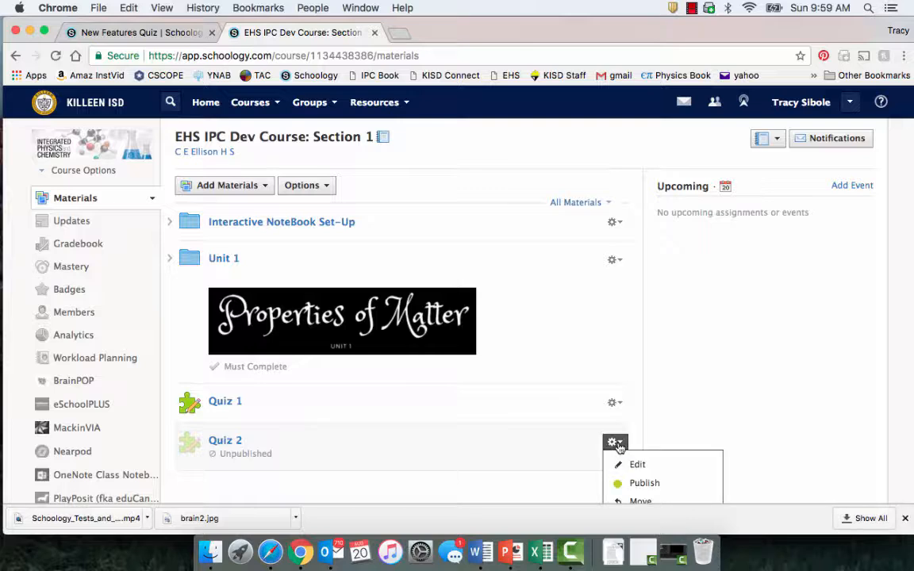
pyautogui.scroll(-3, 659, 429)
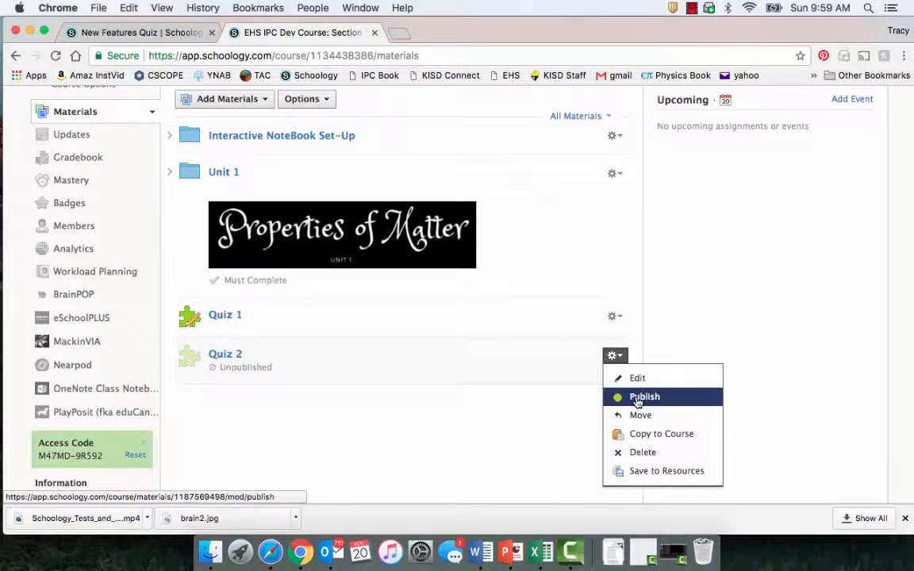
pyautogui.click(639, 398)
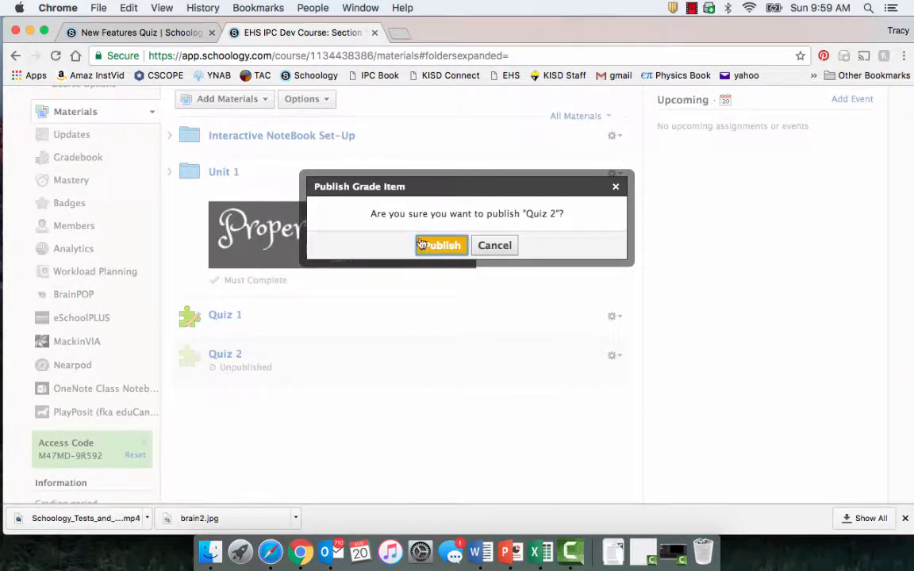
pyautogui.click(421, 244)
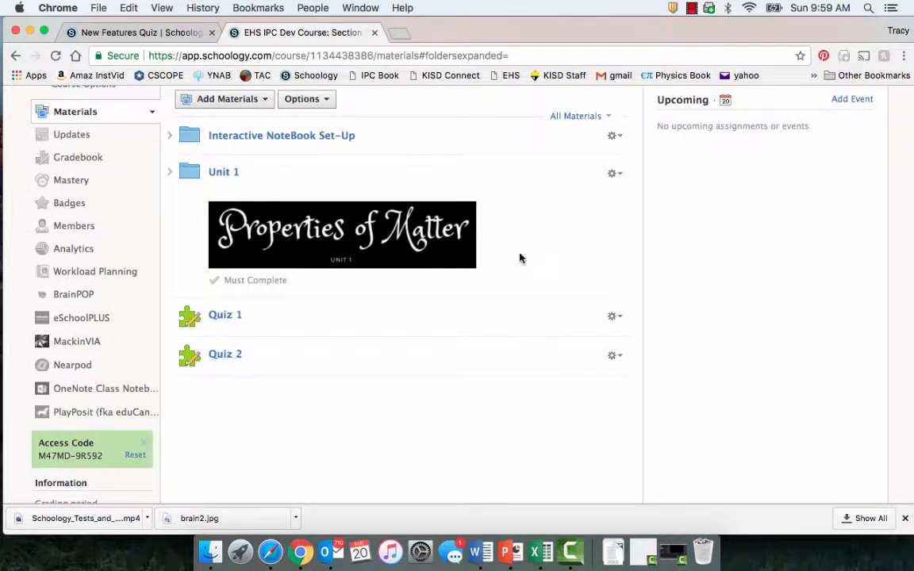
# Step: Open the name, due date, category and scale details of Quiz 2 for editing and save them as they are
pyautogui.click(614, 355)
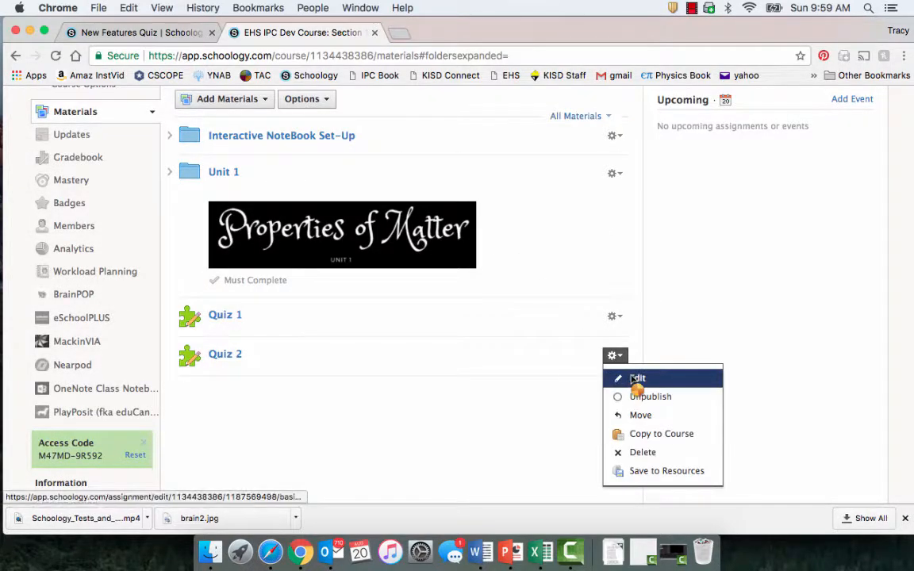
pyautogui.click(633, 377)
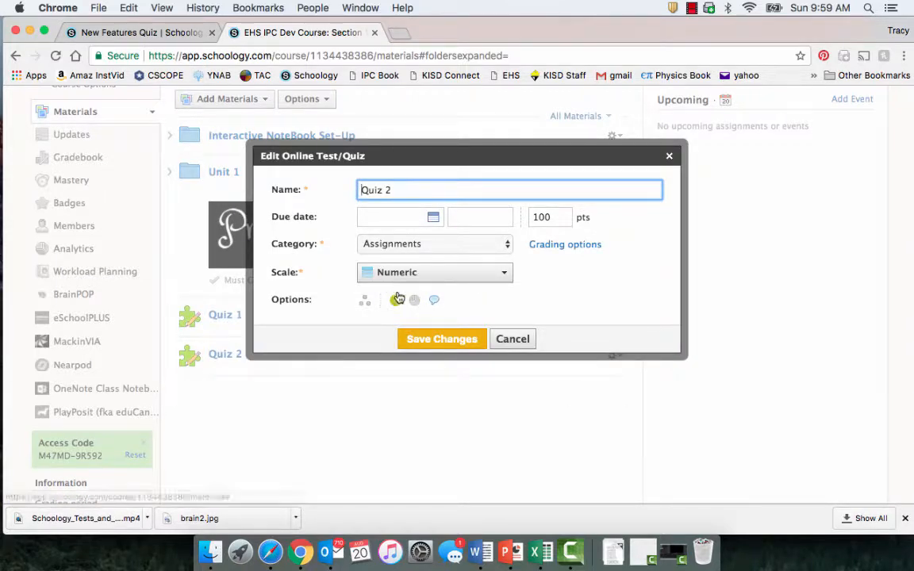
pyautogui.click(459, 338)
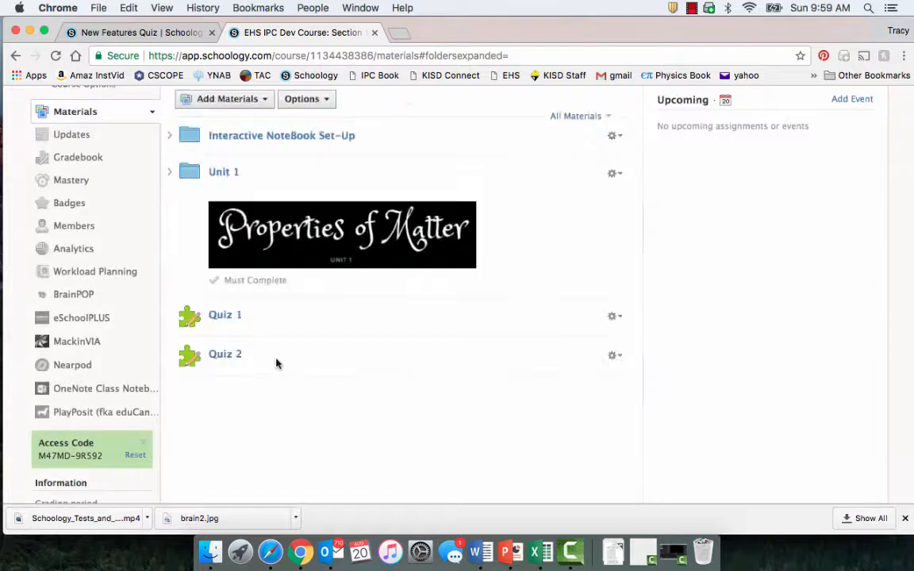
# Step: Open Quiz 2 from the course materials, review its settings through the printing options, and save them
pyautogui.click(226, 359)
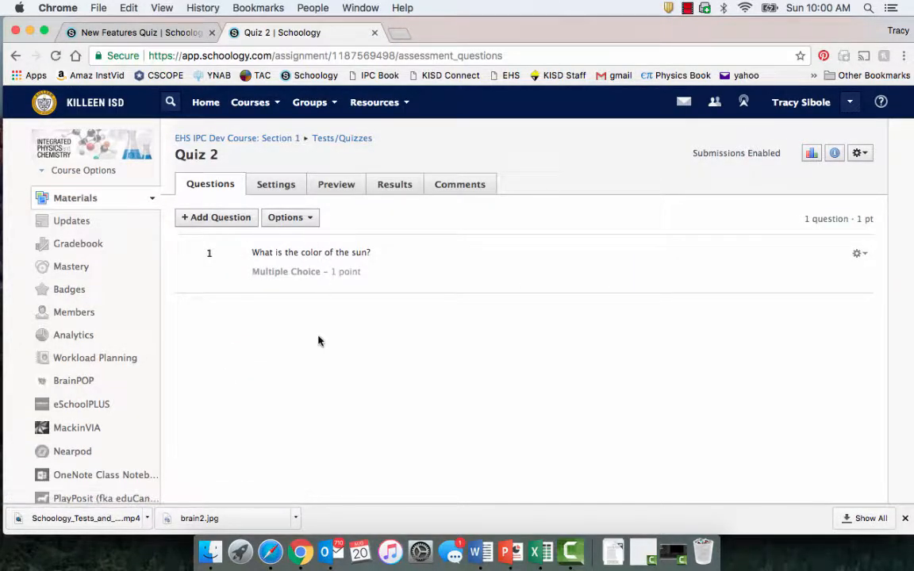
pyautogui.click(278, 186)
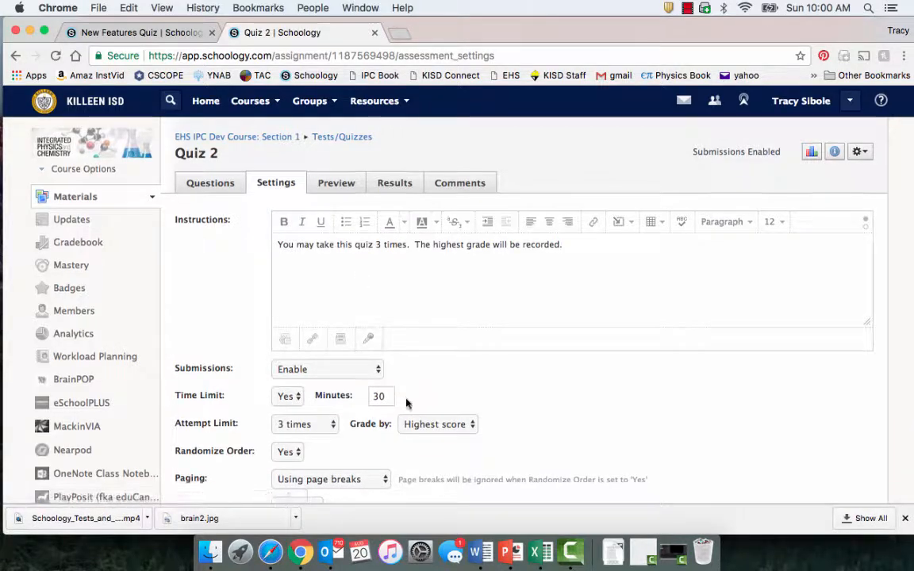
pyautogui.scroll(-8, 404, 402)
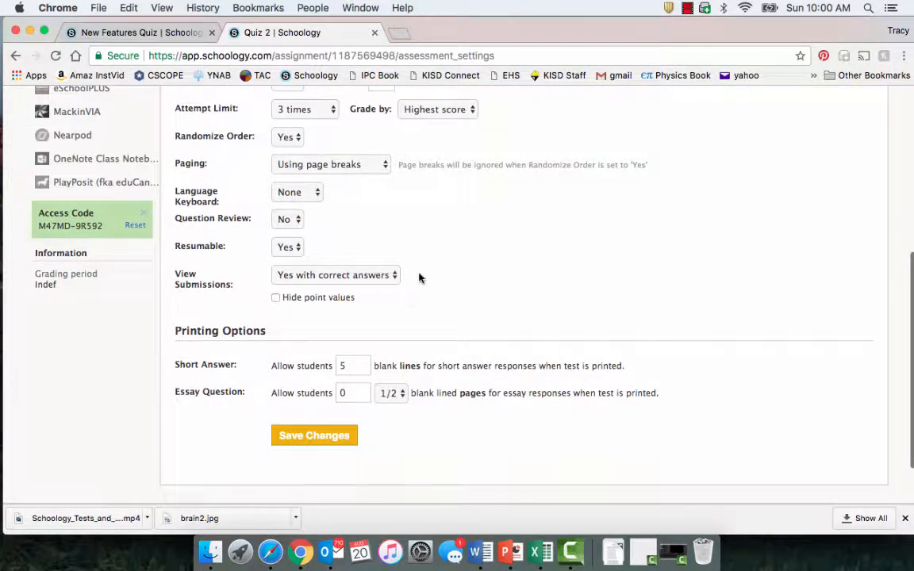
pyautogui.click(319, 438)
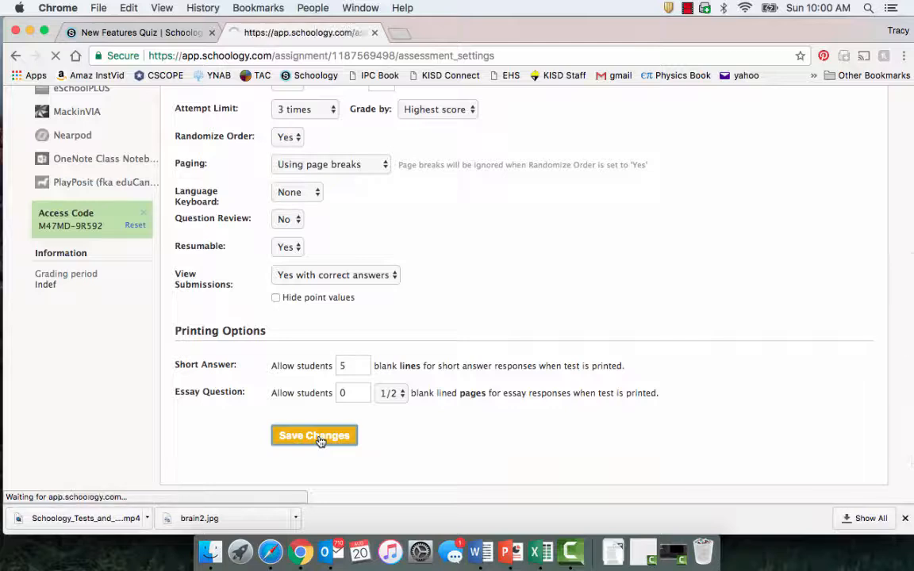